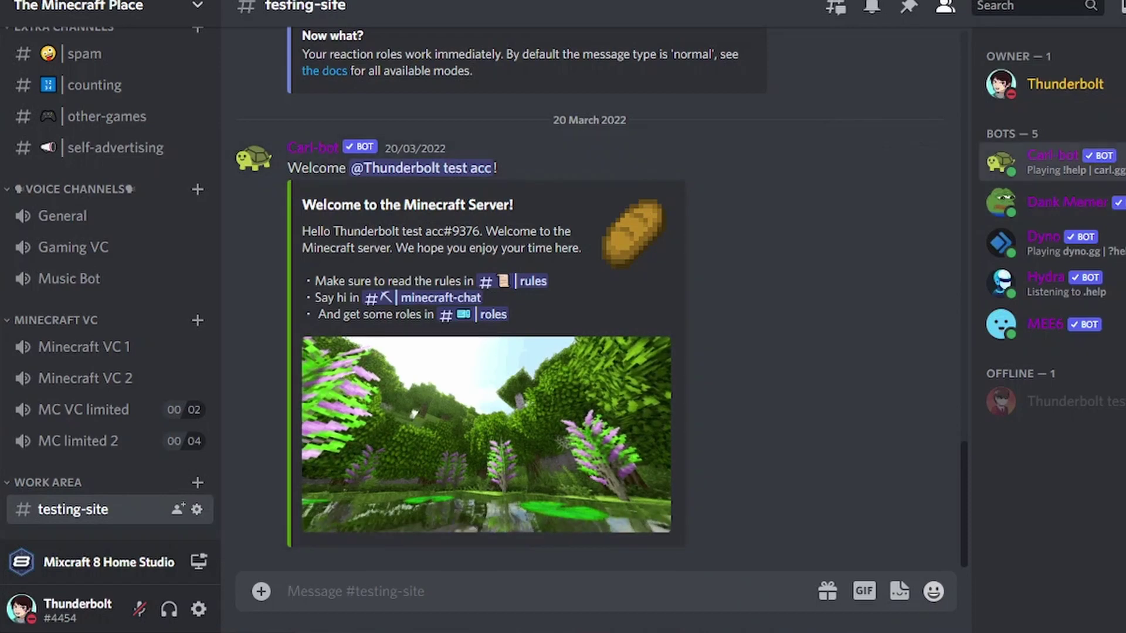
# Go to the Welcome page of Carl-bot's dashboard and select #welcome as the welcome channel
pyautogui.click(1053, 163)
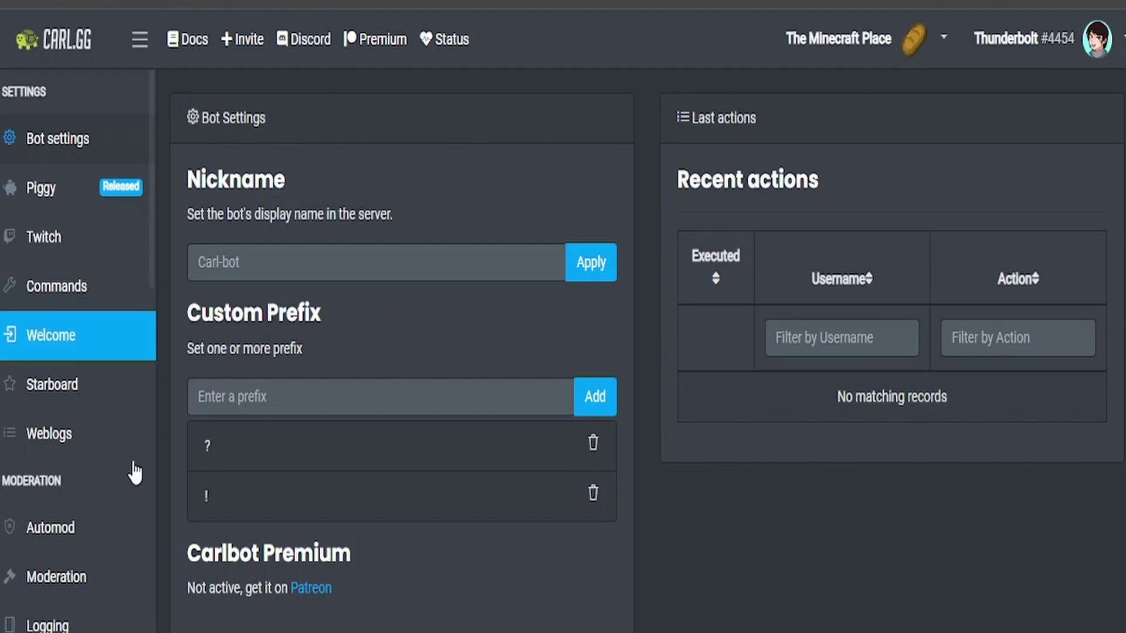
pyautogui.click(75, 335)
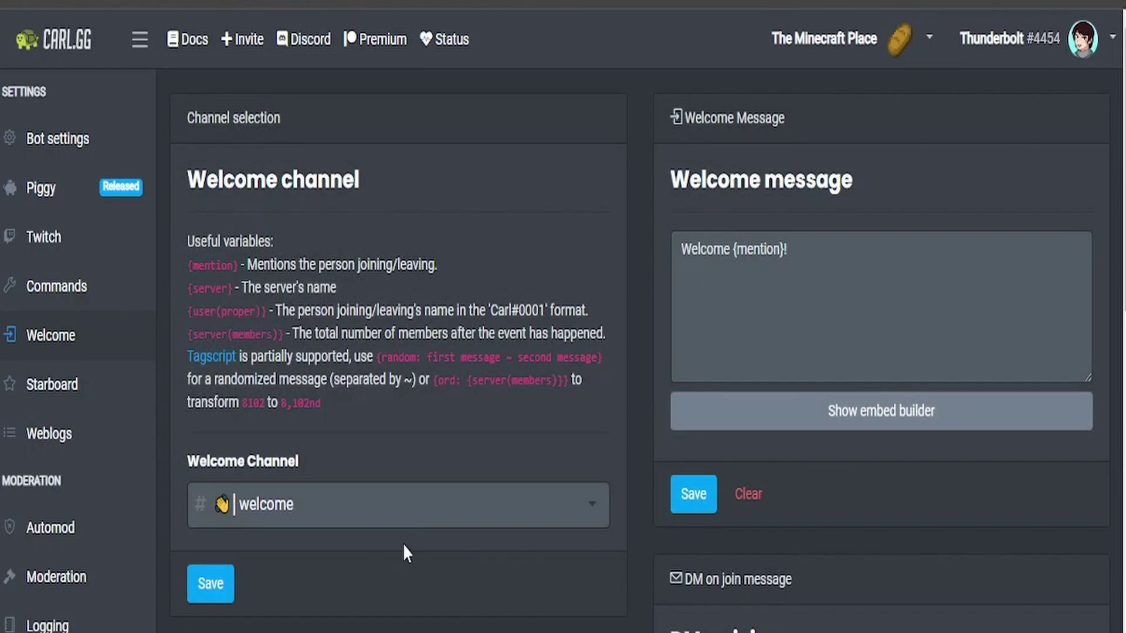
pyautogui.click(403, 505)
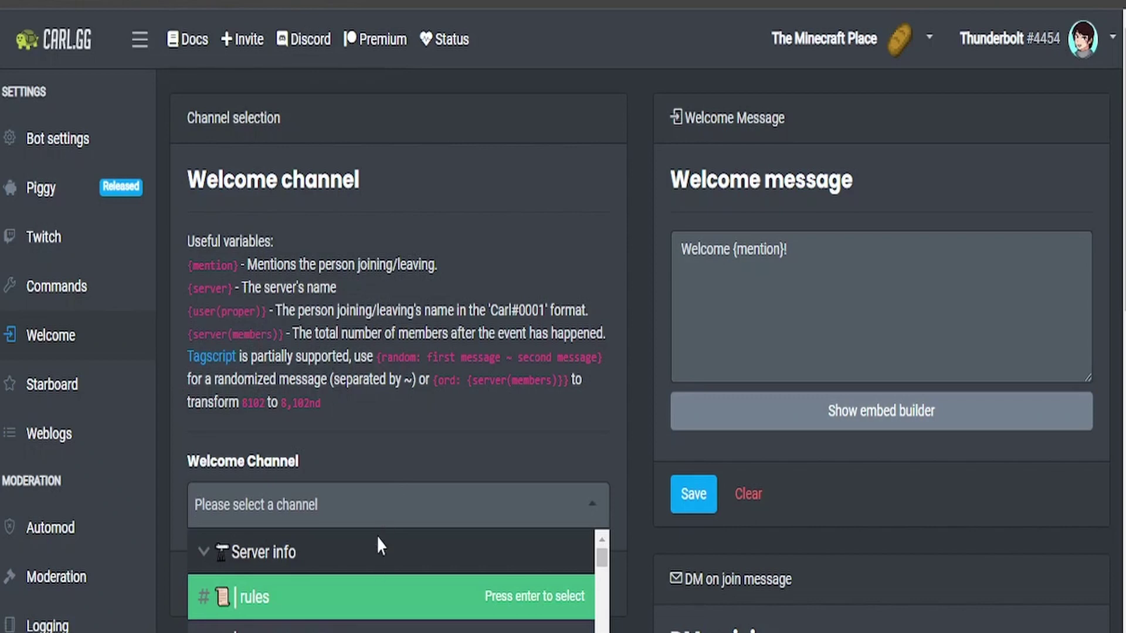
pyautogui.scroll(-1, 376, 558)
pyautogui.click(275, 617)
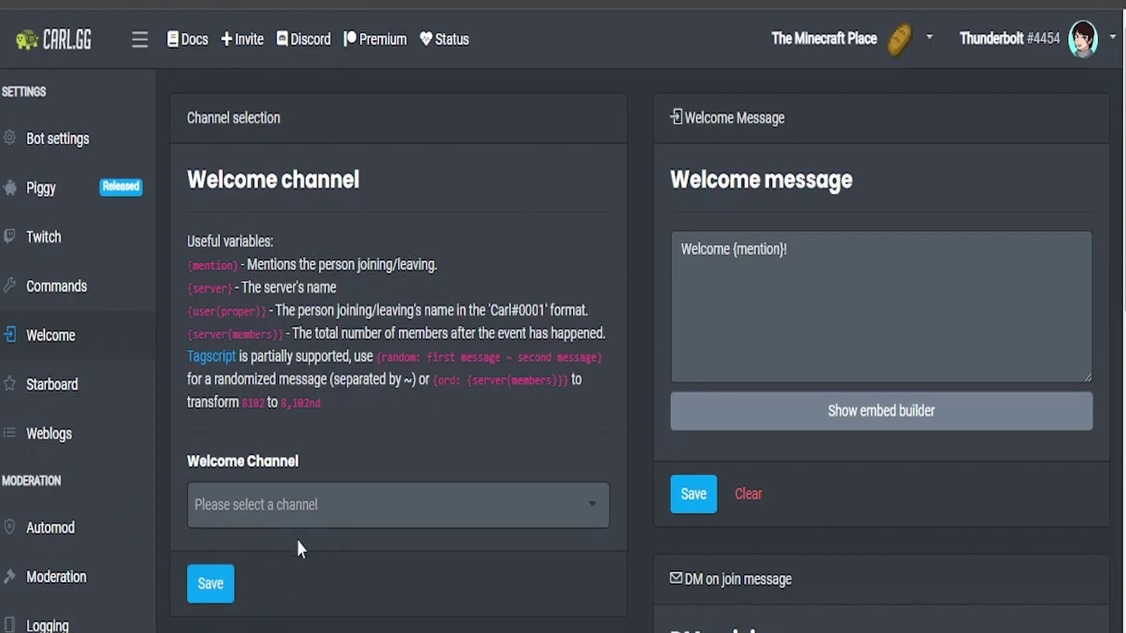
pyautogui.click(300, 515)
pyautogui.click(263, 617)
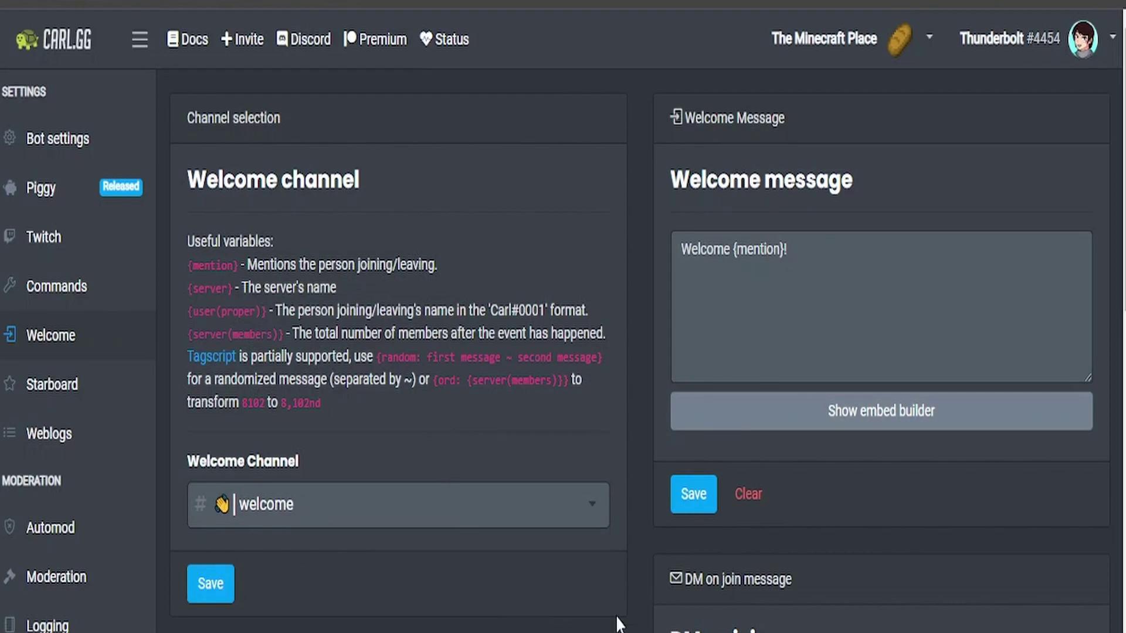
pyautogui.moveTo(709, 632)
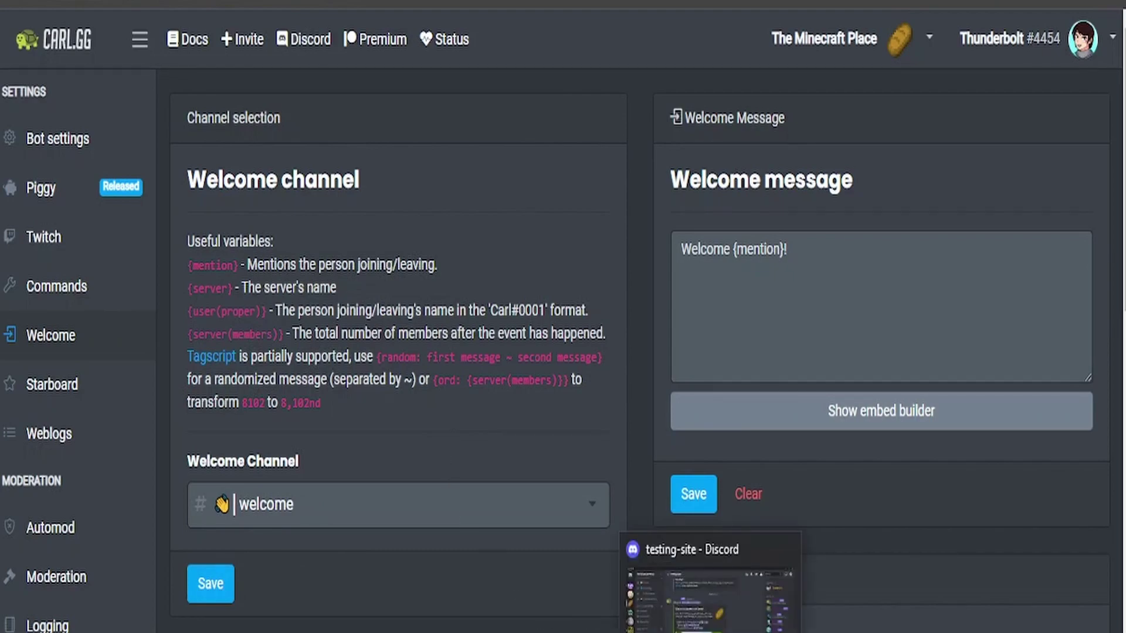
# Replace the old welcome message with 'Welcome {mention}!', copying {mention} from the variables list
pyautogui.click(862, 370)
pyautogui.hotkey('ctrl', 'a')
pyautogui.press('BackSpace')
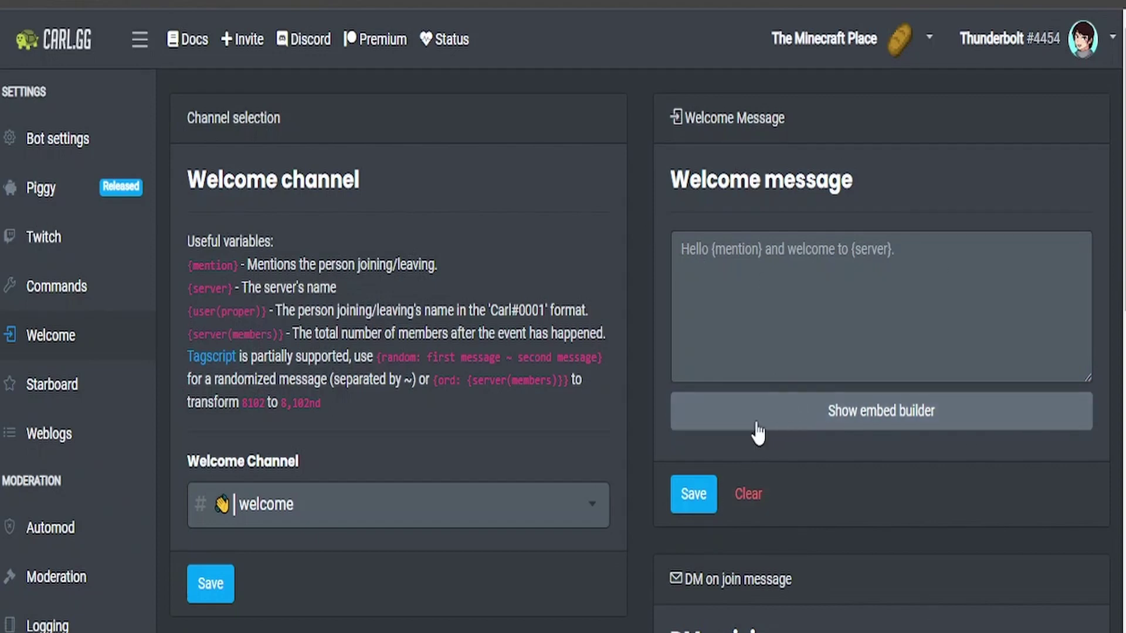
pyautogui.click(790, 421)
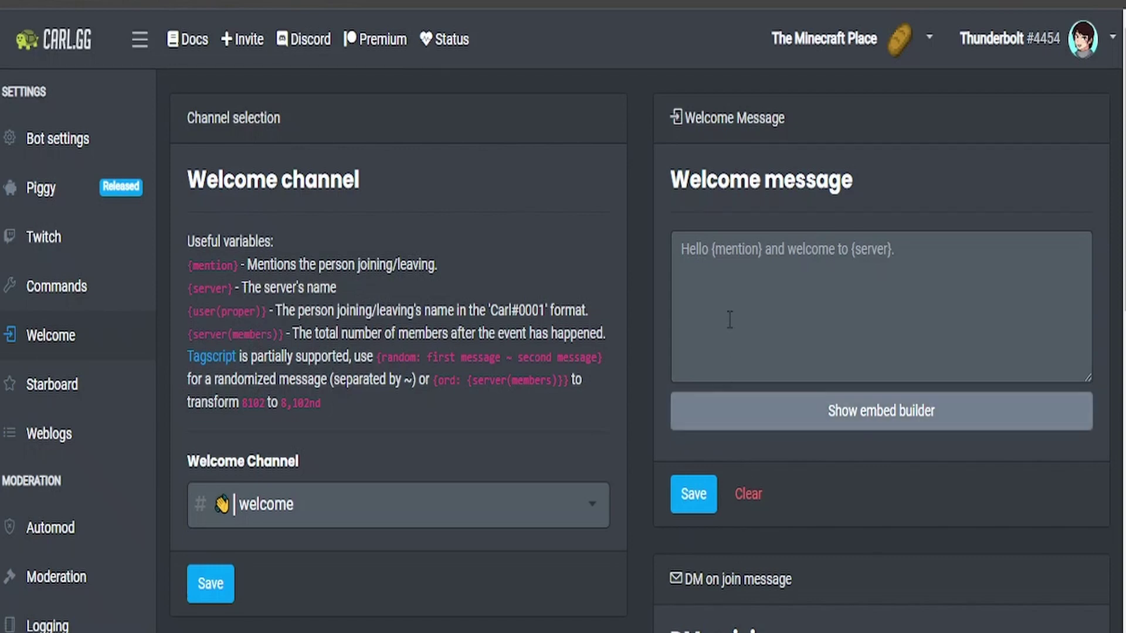
pyautogui.click(731, 286)
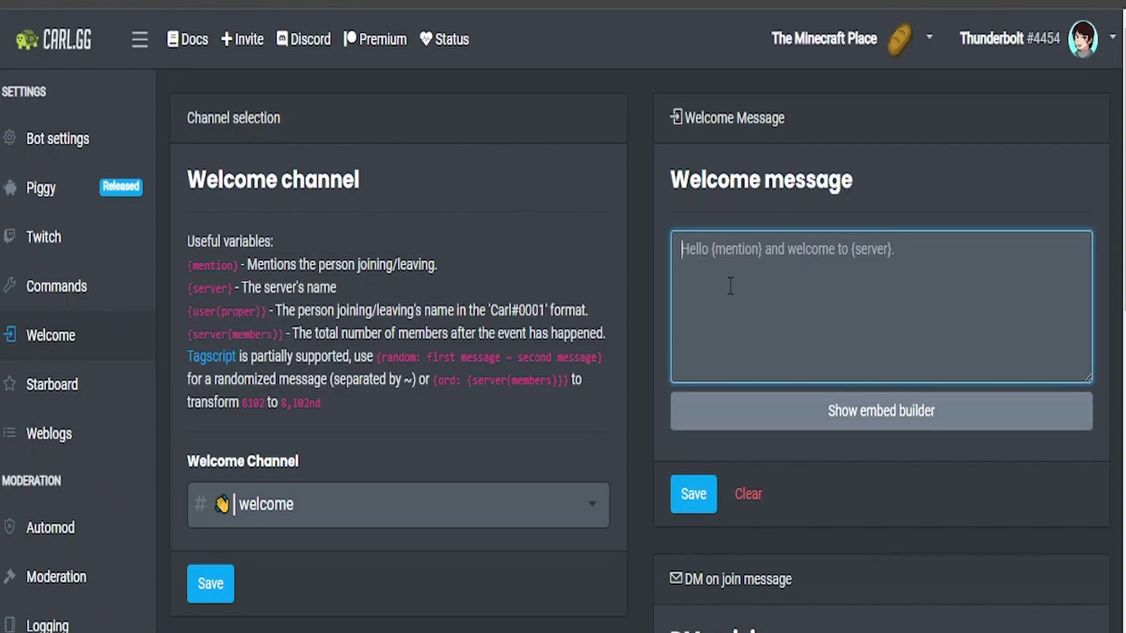
pyautogui.write('Welcome')
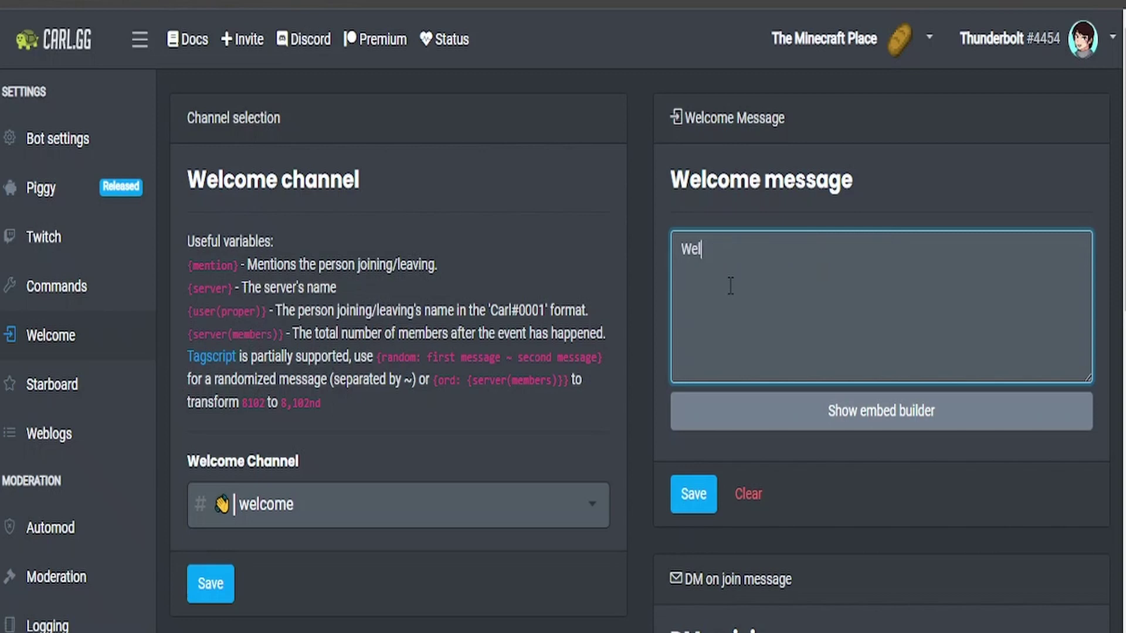
pyautogui.click(233, 293)
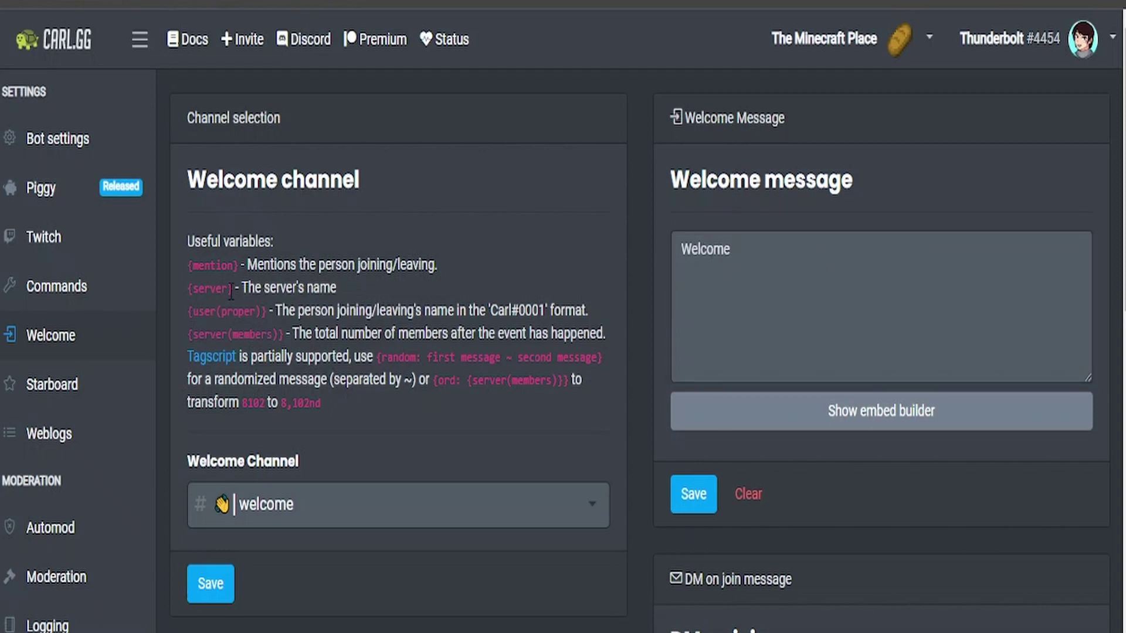
pyautogui.moveTo(188, 265); pyautogui.dragTo(242, 267)
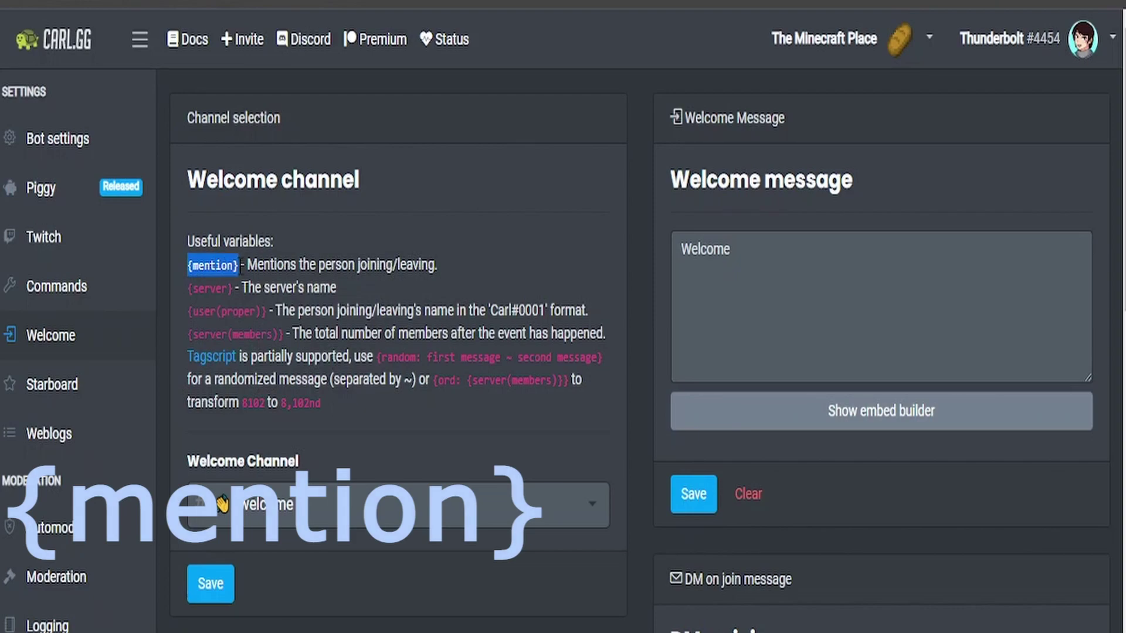
pyautogui.click(755, 268)
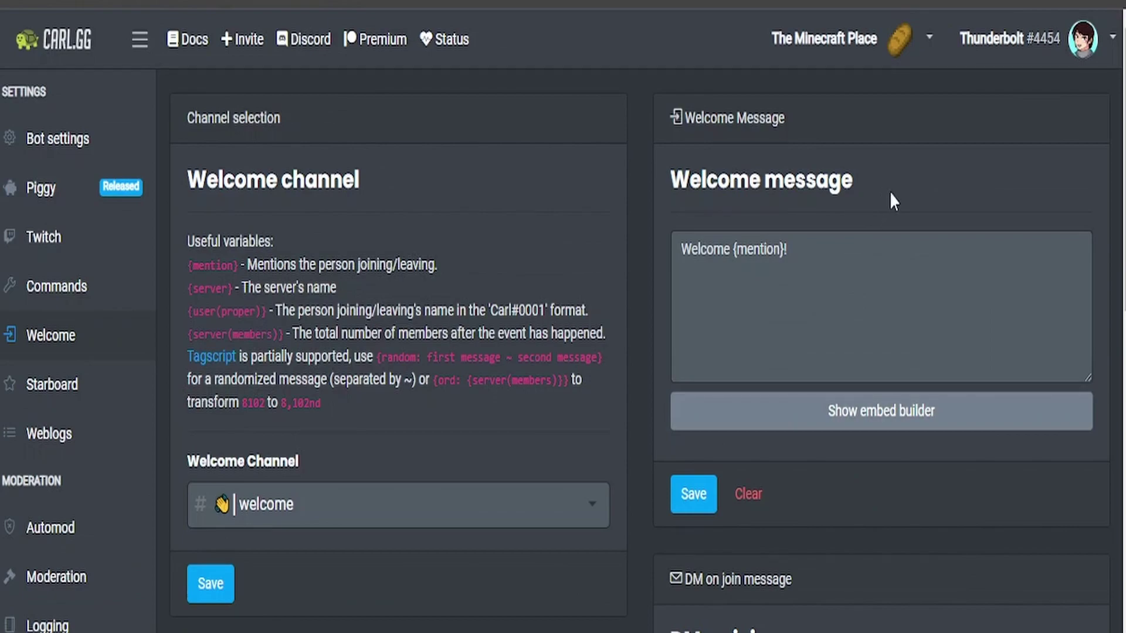
# Show the embed builder and set the embed title to 'Welcome to the Minecraft Place!'
pyautogui.click(938, 411)
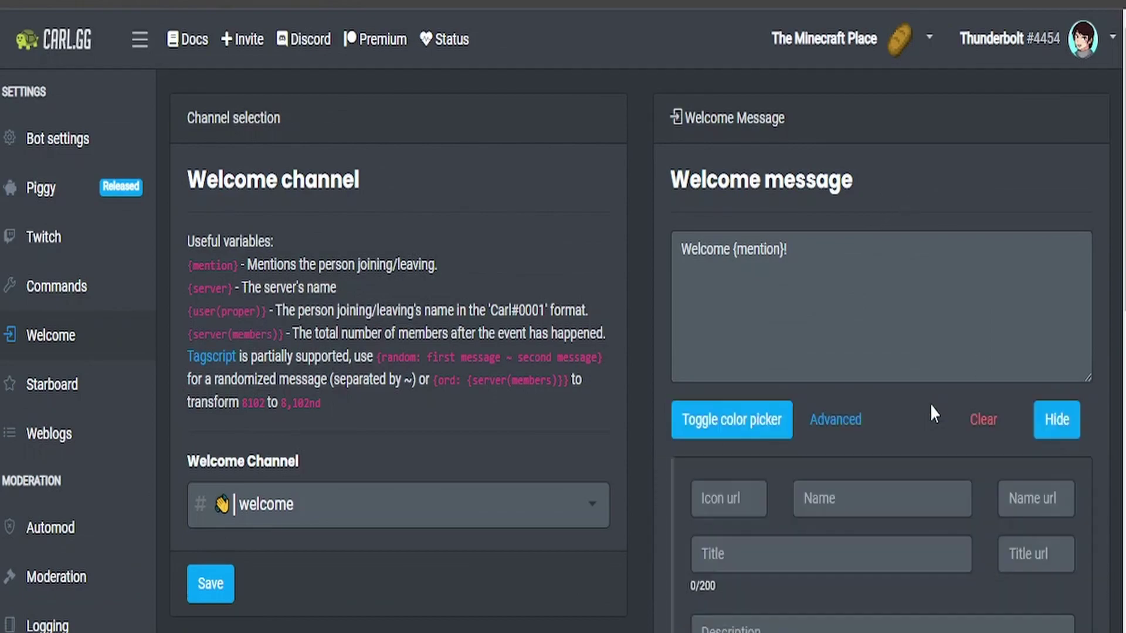
pyautogui.scroll(-3, 944, 399)
pyautogui.scroll(-1, 952, 384)
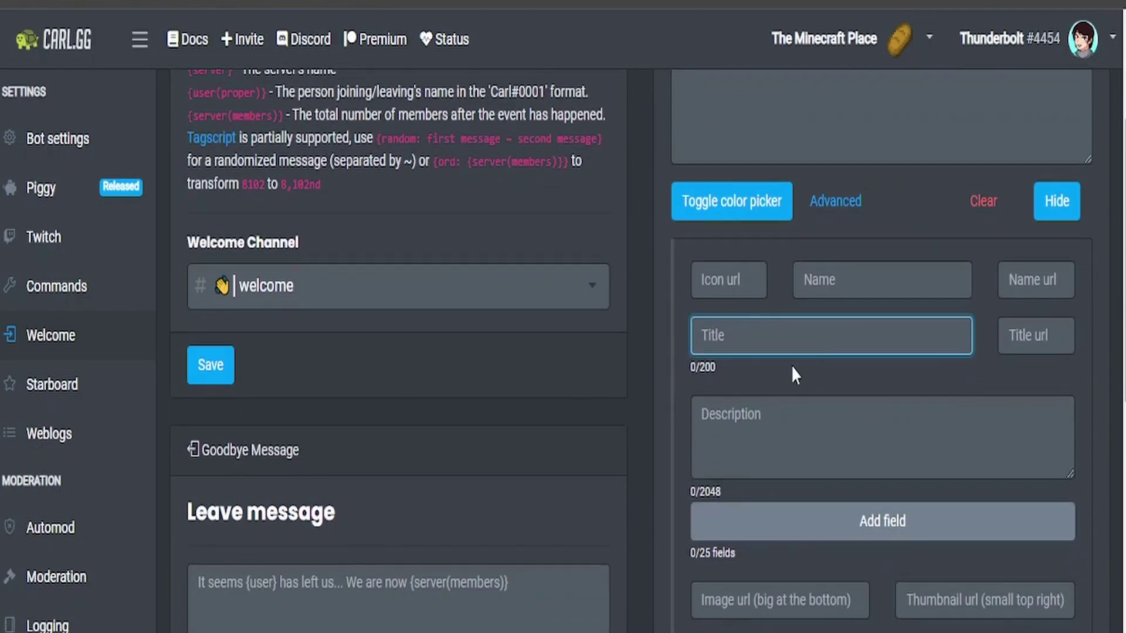
pyautogui.click(756, 351)
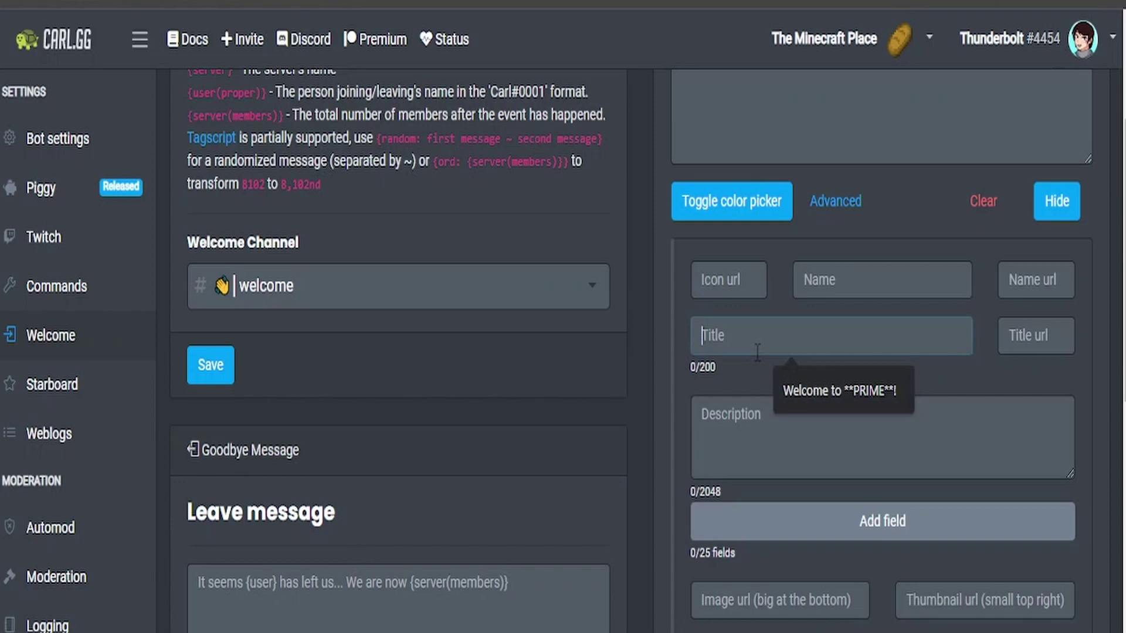
pyautogui.write('W')
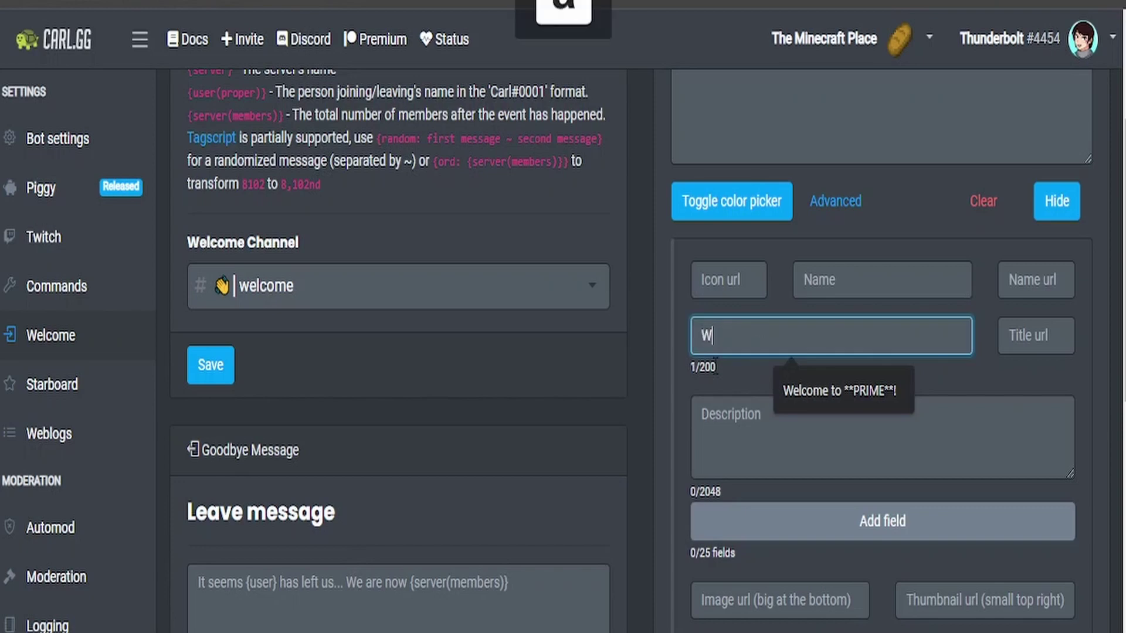
pyautogui.write('elcome ot th')
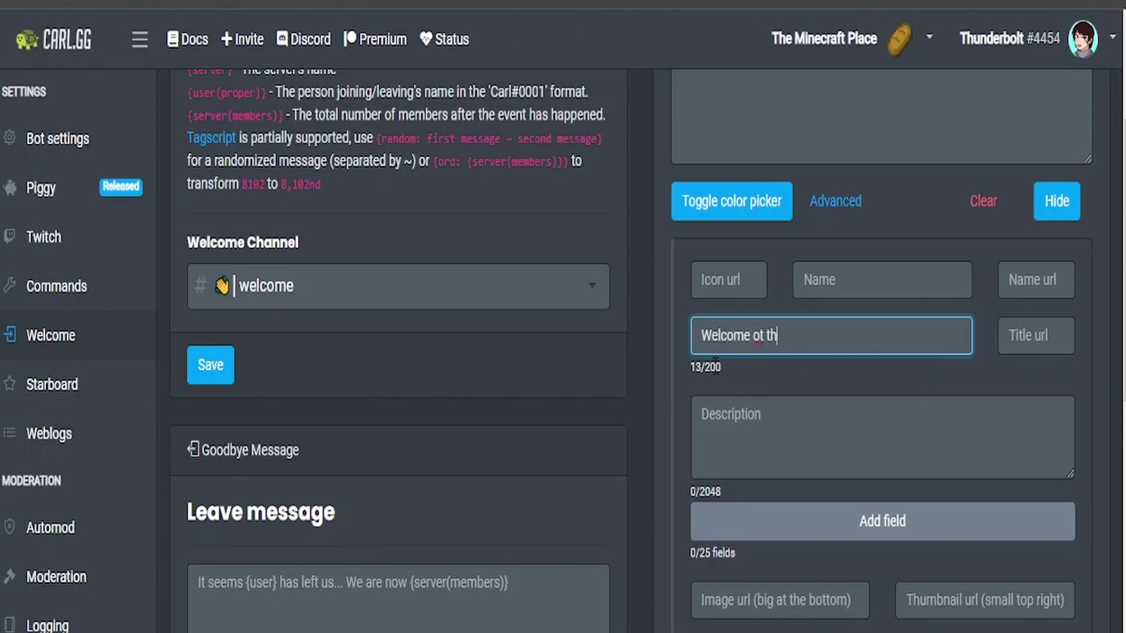
pyautogui.press('BackSpace')
pyautogui.press('BackSpace')
pyautogui.press('BackSpace')
pyautogui.press('BackSpace')
pyautogui.press('BackSpace')
pyautogui.write('to the ')
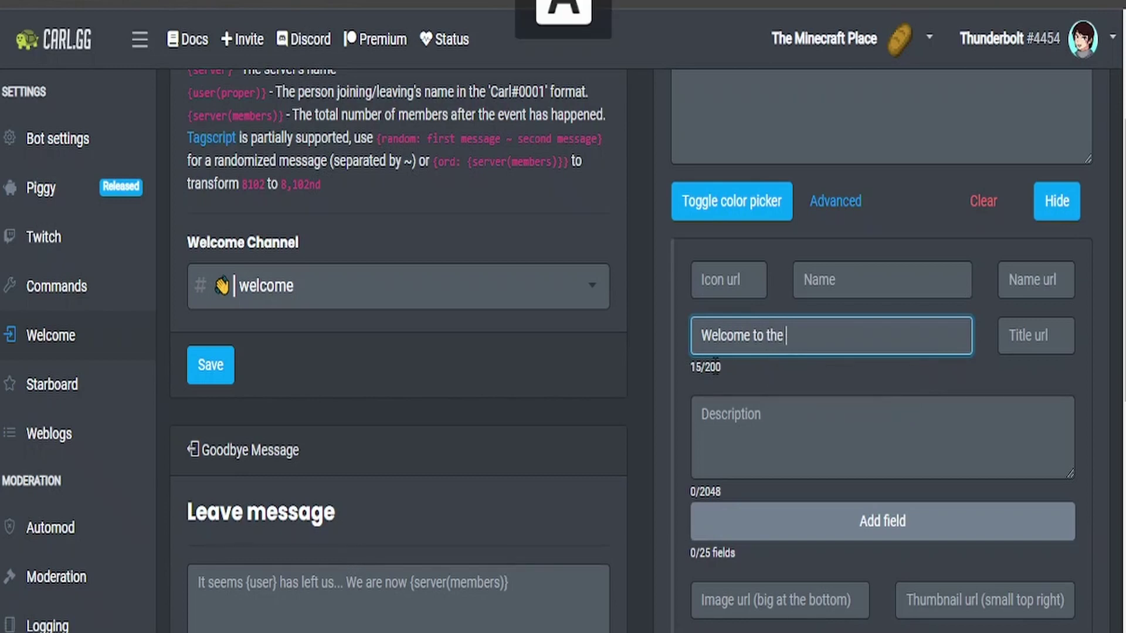
pyautogui.write('Minecraft Place!')
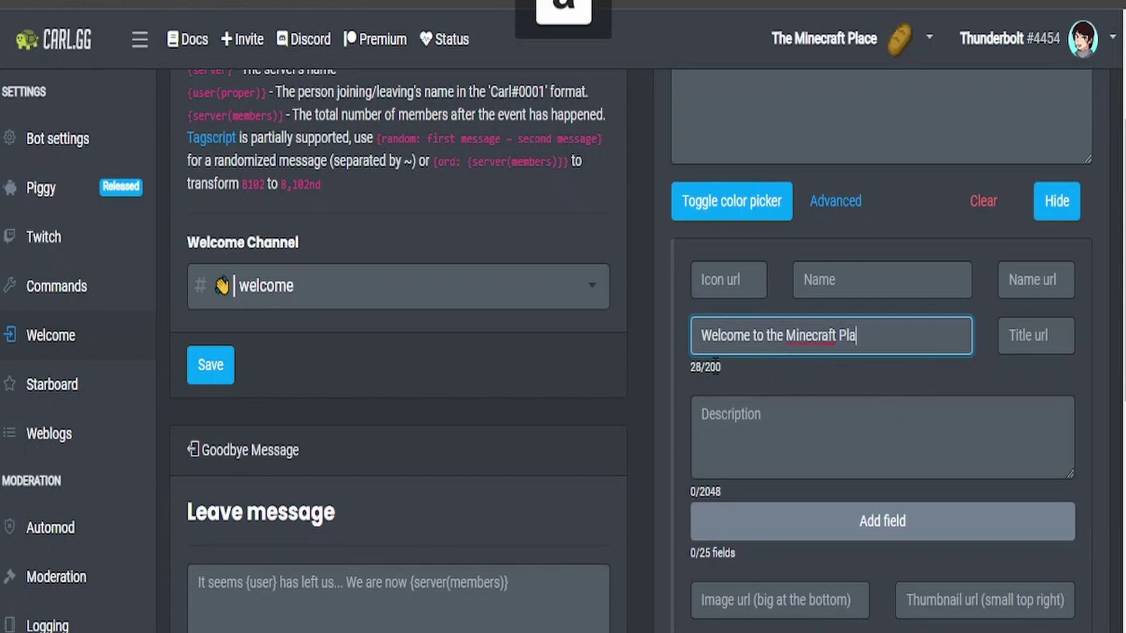
pyautogui.click(850, 401)
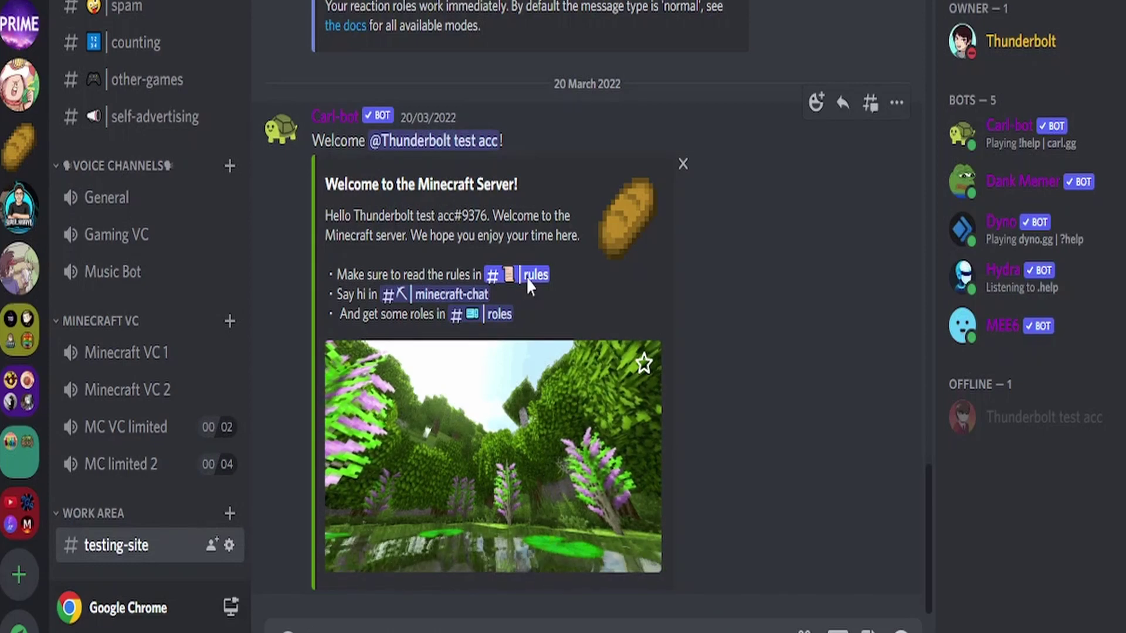
pyautogui.click(528, 286)
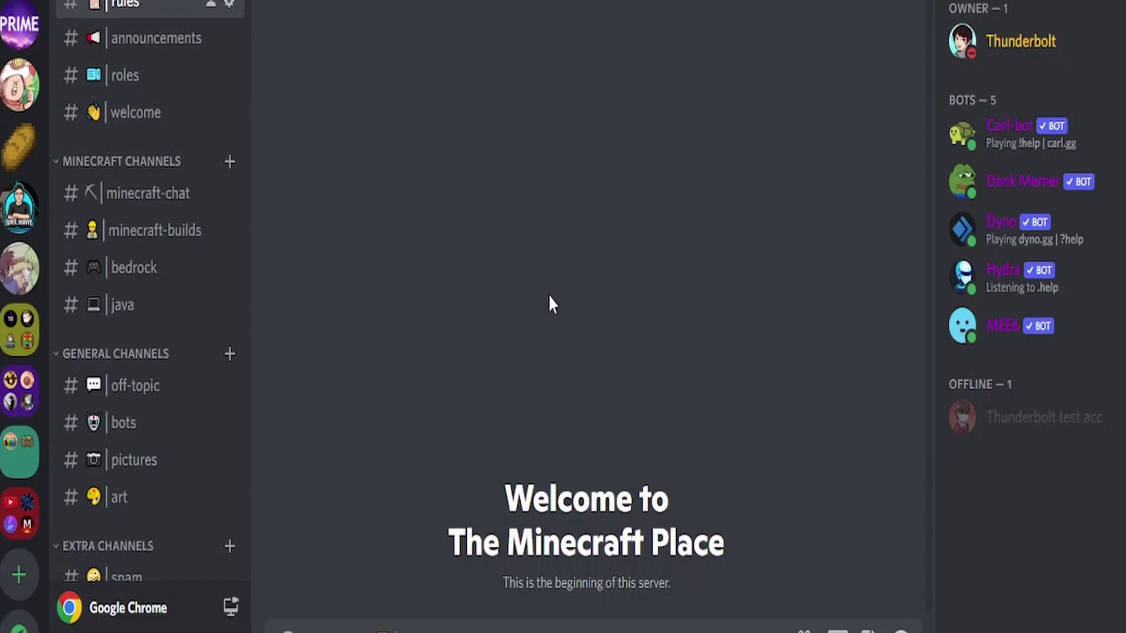
pyautogui.scroll(-9, 235, 404)
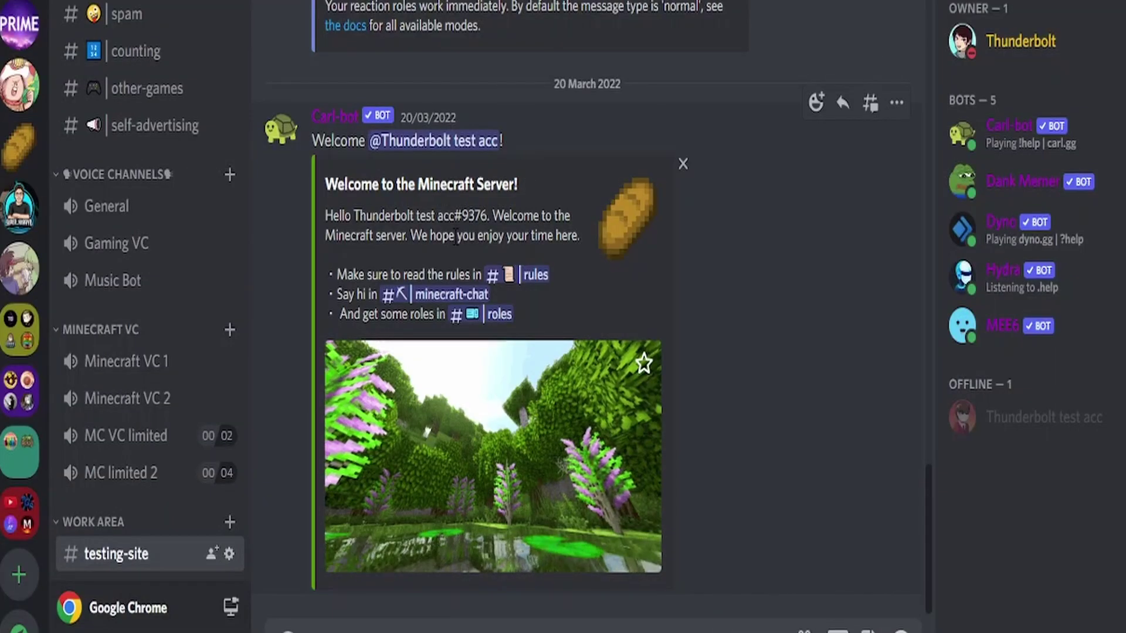
# Write 'Hello {user(proper)}' with the welcome sentence, then begin a bullet 'Make sure you read the'
pyautogui.click(755, 398)
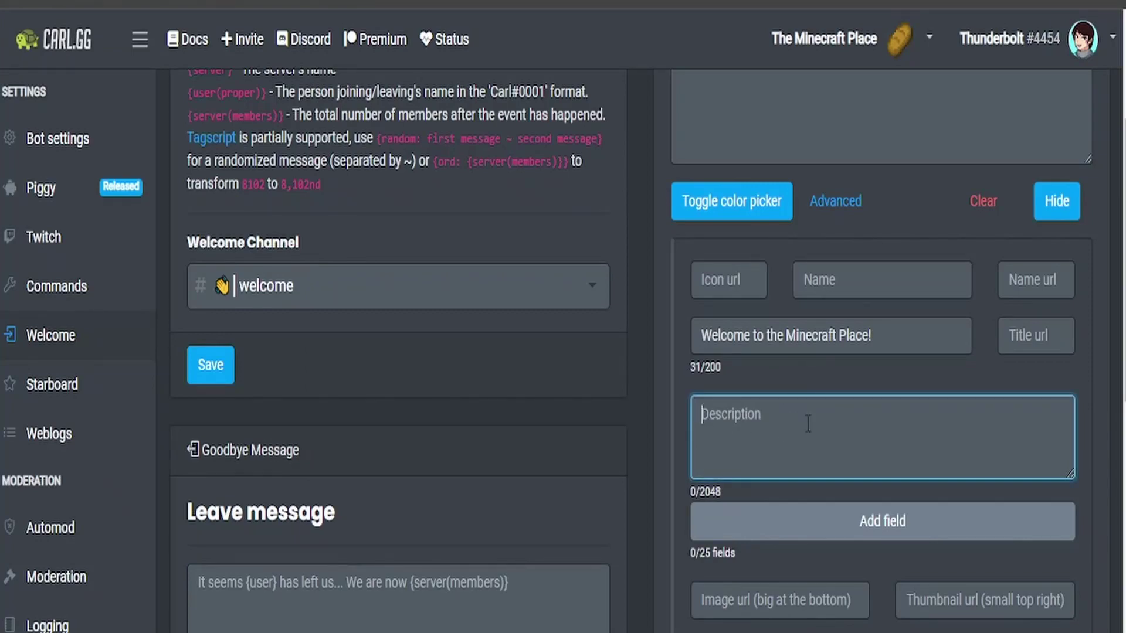
pyautogui.write('Hello')
pyautogui.scroll(2, 287, 290)
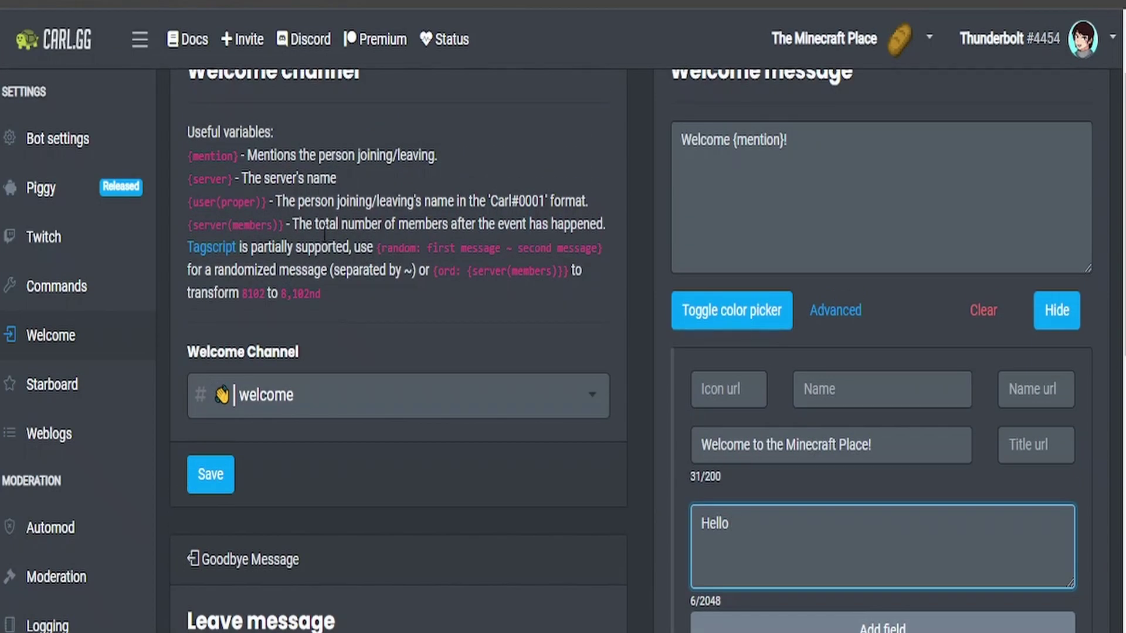
pyautogui.moveTo(267, 202); pyautogui.dragTo(191, 211)
pyautogui.hotkey('ctrl', 'c')
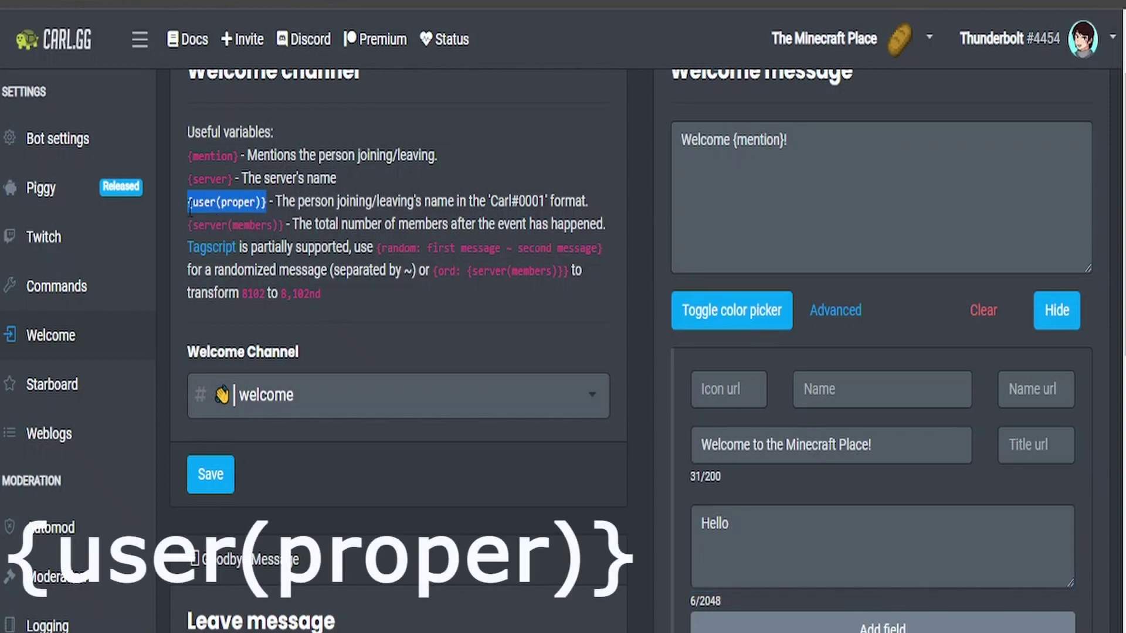
pyautogui.click(832, 539)
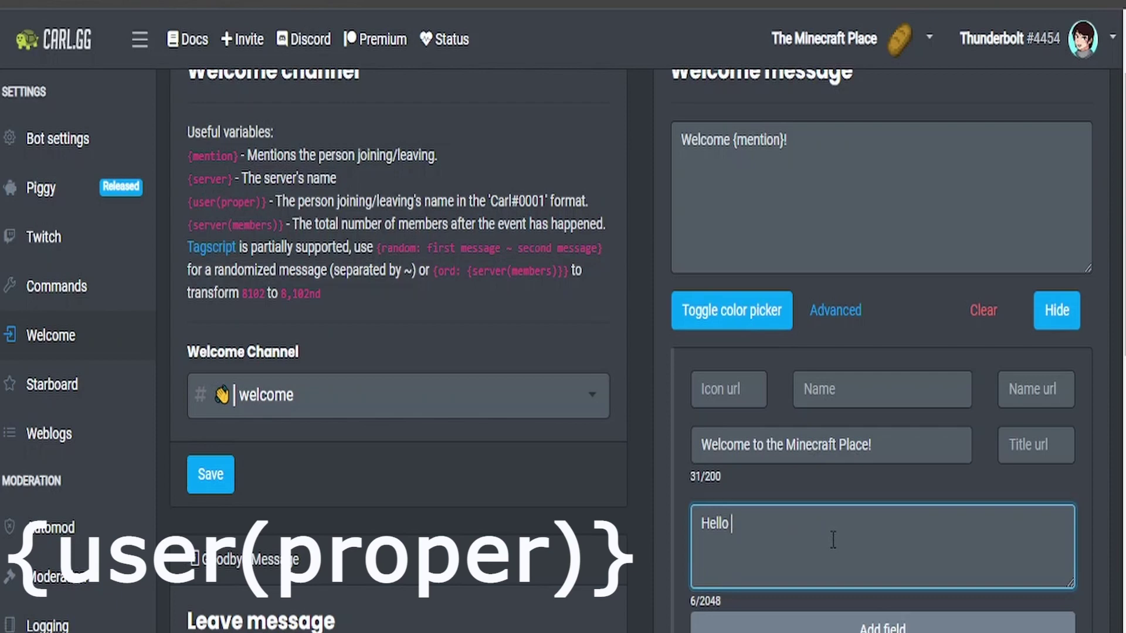
pyautogui.hotkey('ctrl', 'v')
pyautogui.write('. Welcome to the Minecraft place! I hope you enjoy your stay.')
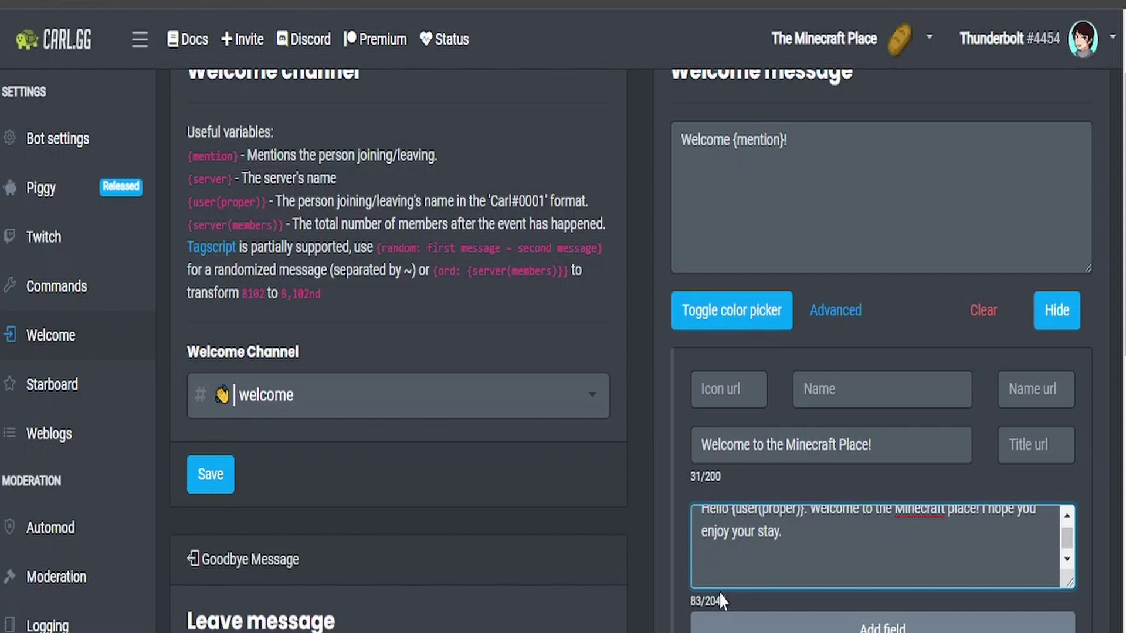
pyautogui.write('•')
pyautogui.write('Make sure you')
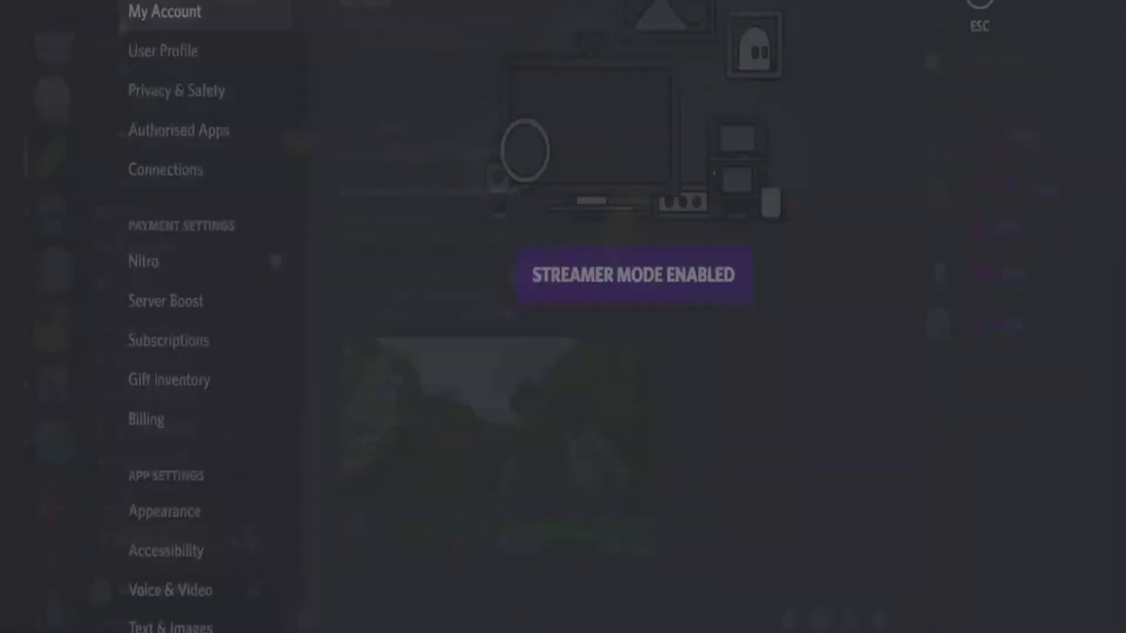
# Toggle Developer Mode off and back on in Discord's Advanced settings so it stays enabled
pyautogui.scroll(-10, 238, 563)
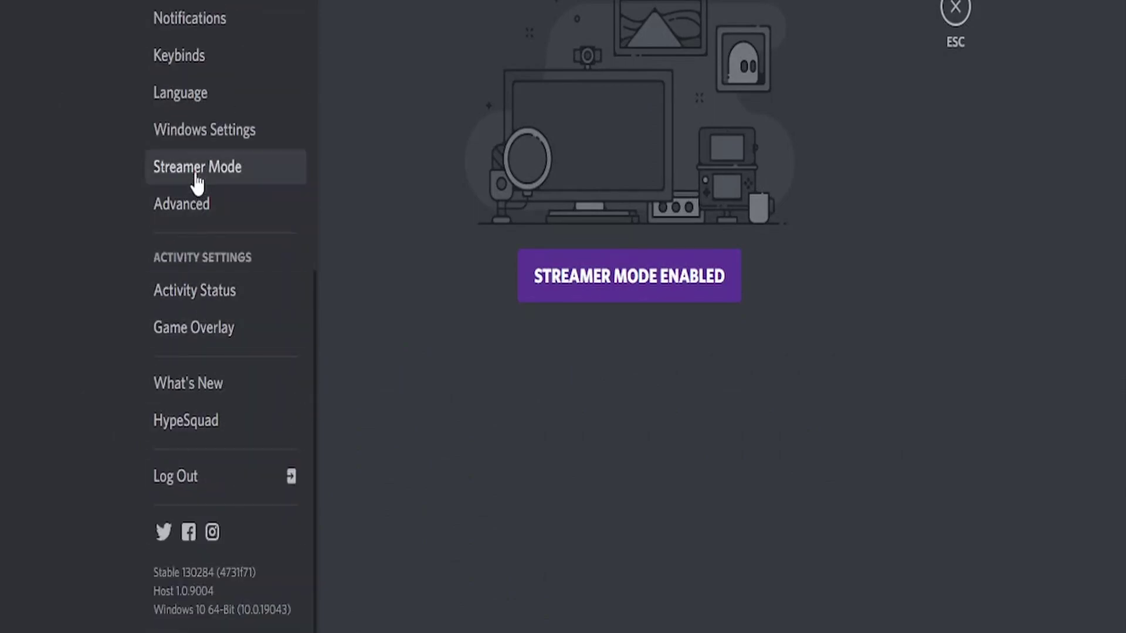
pyautogui.click(199, 205)
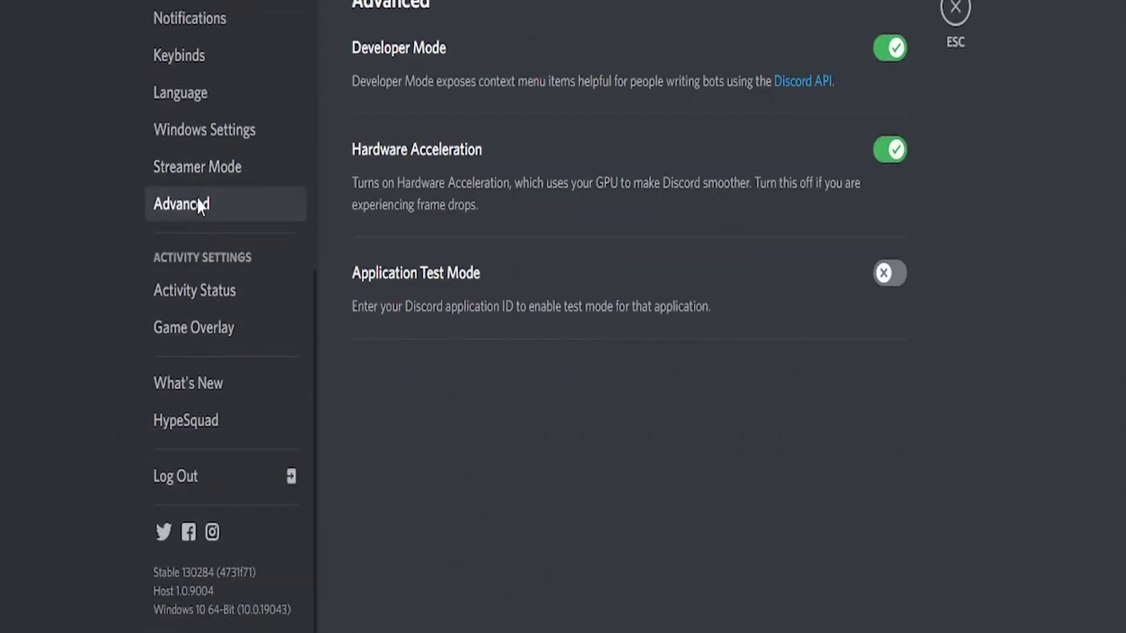
pyautogui.click(879, 57)
pyautogui.click(878, 55)
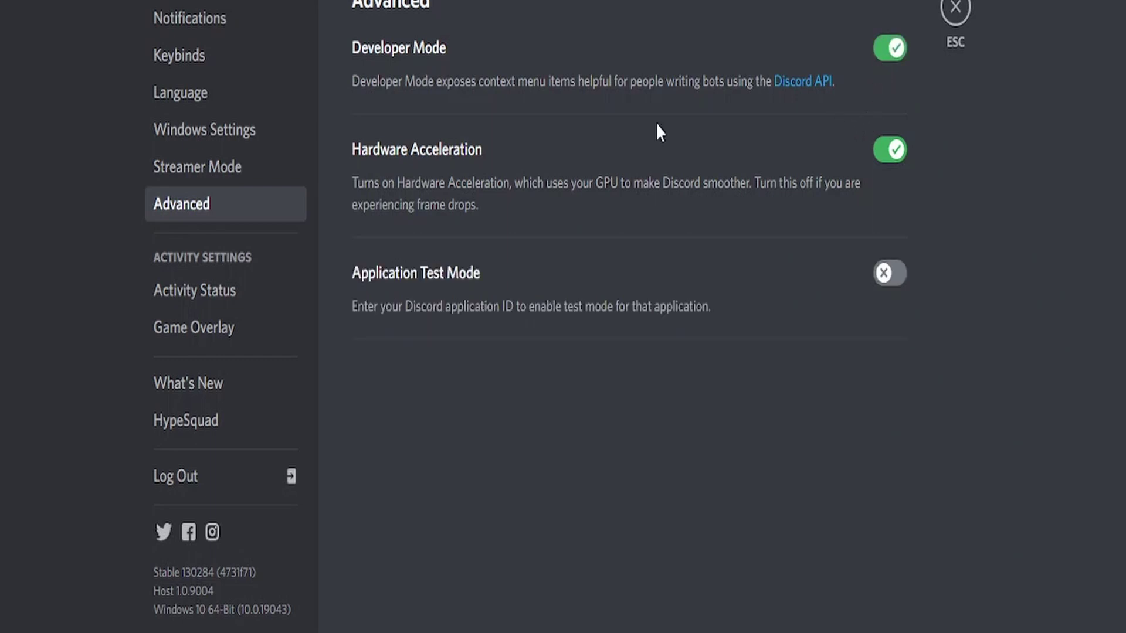
# Close Discord settings and bring up the rules channel's options under Server Info
pyautogui.press('Escape')
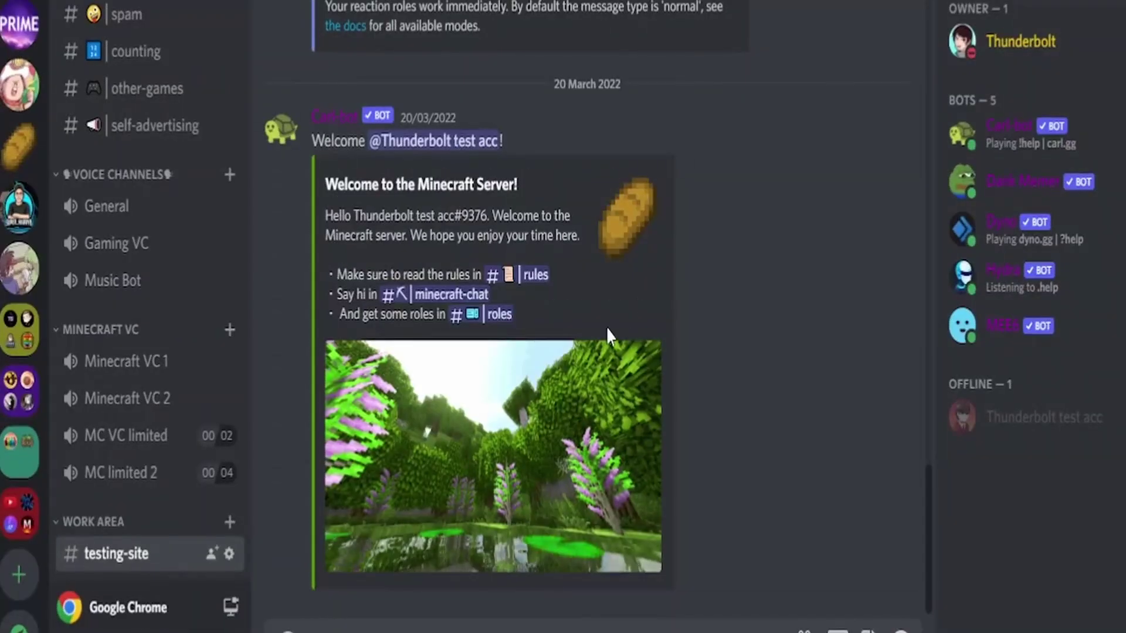
pyautogui.scroll(10, 188, 438)
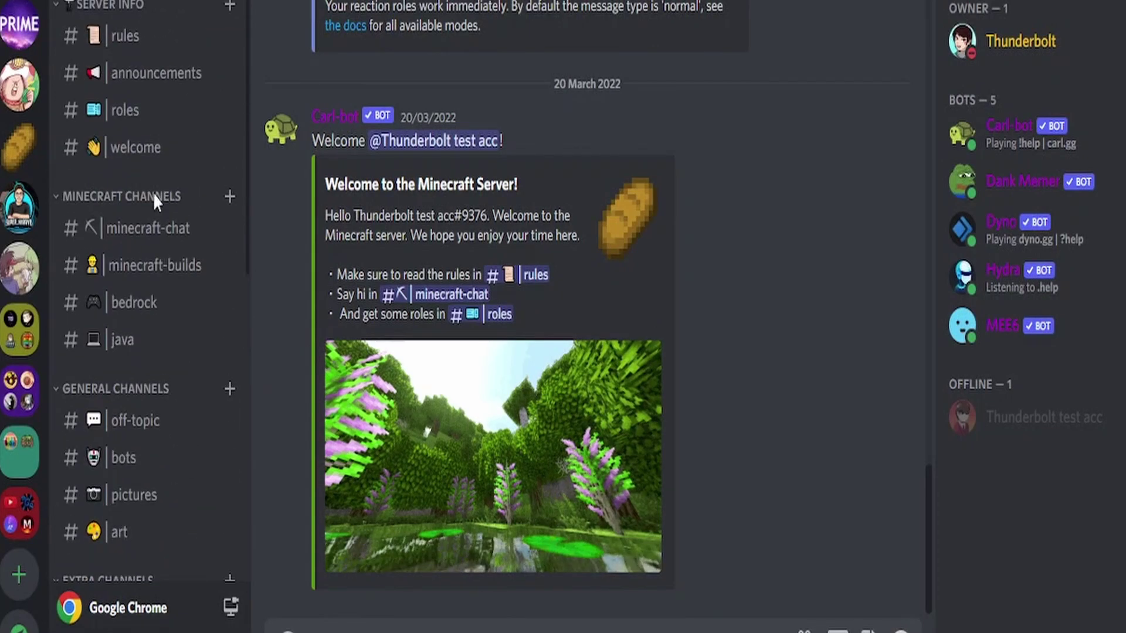
pyautogui.rightClick(110, 52)
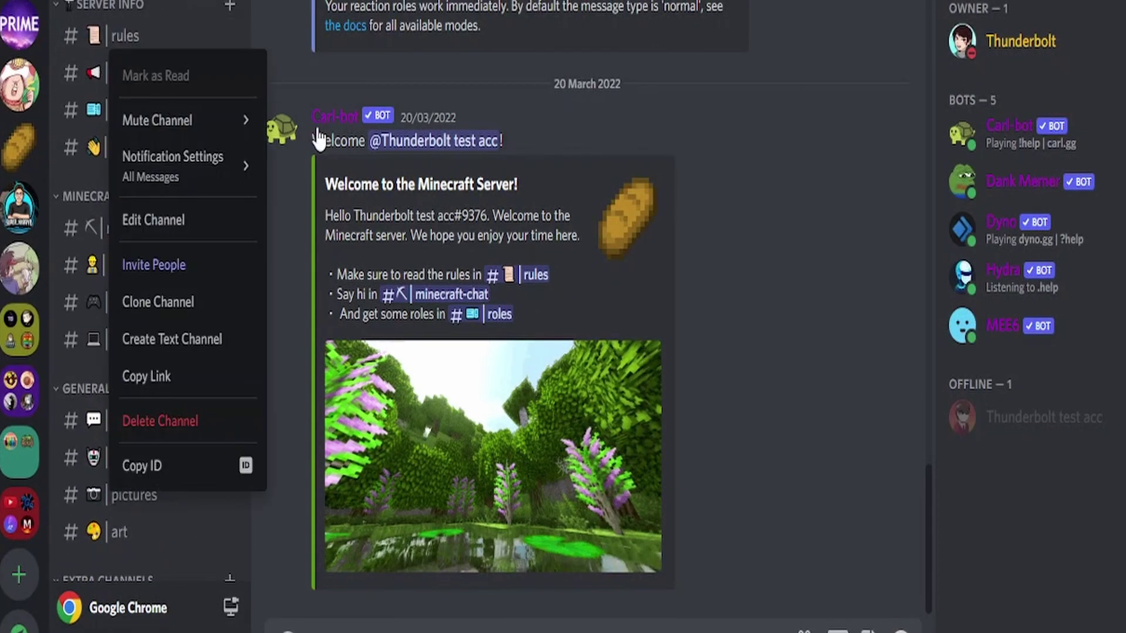
# Link the rules channel by its copied ID, then add the 'Get some roles in' and 'Say hi in' bullets
pyautogui.click(225, 469)
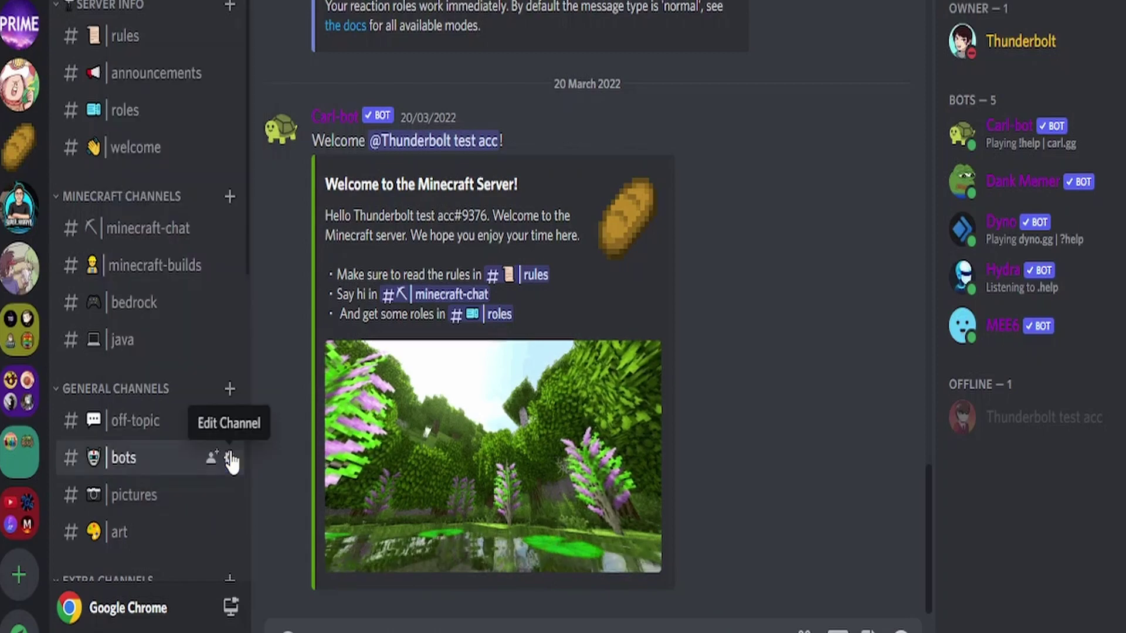
pyautogui.hotkey('alt', 'Tab')
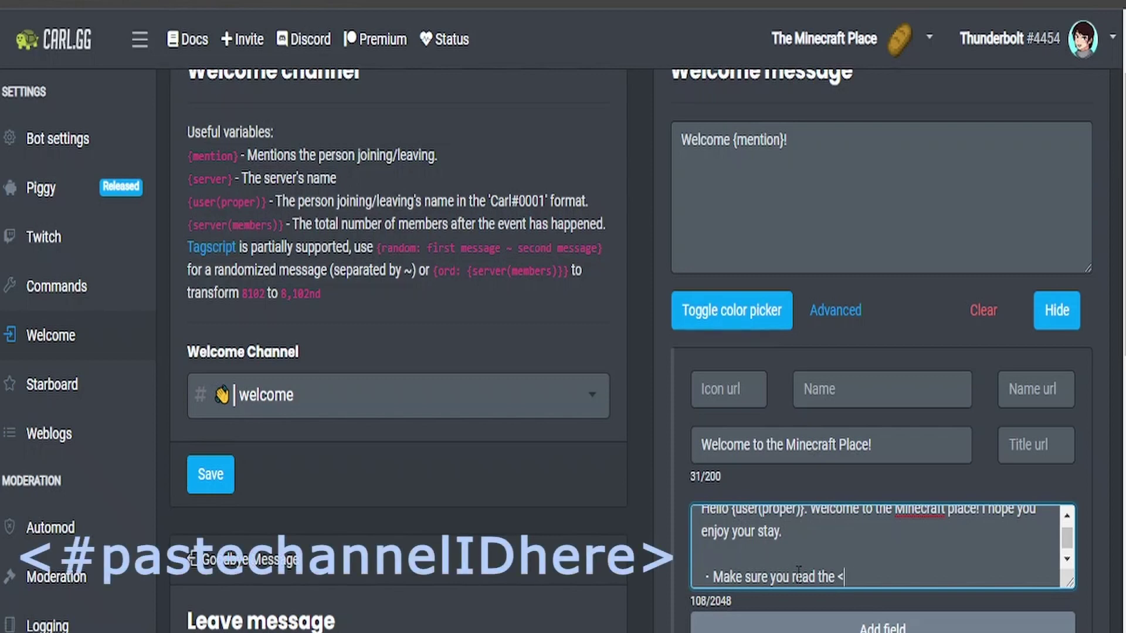
pyautogui.hotkey('ctrl', 'v')
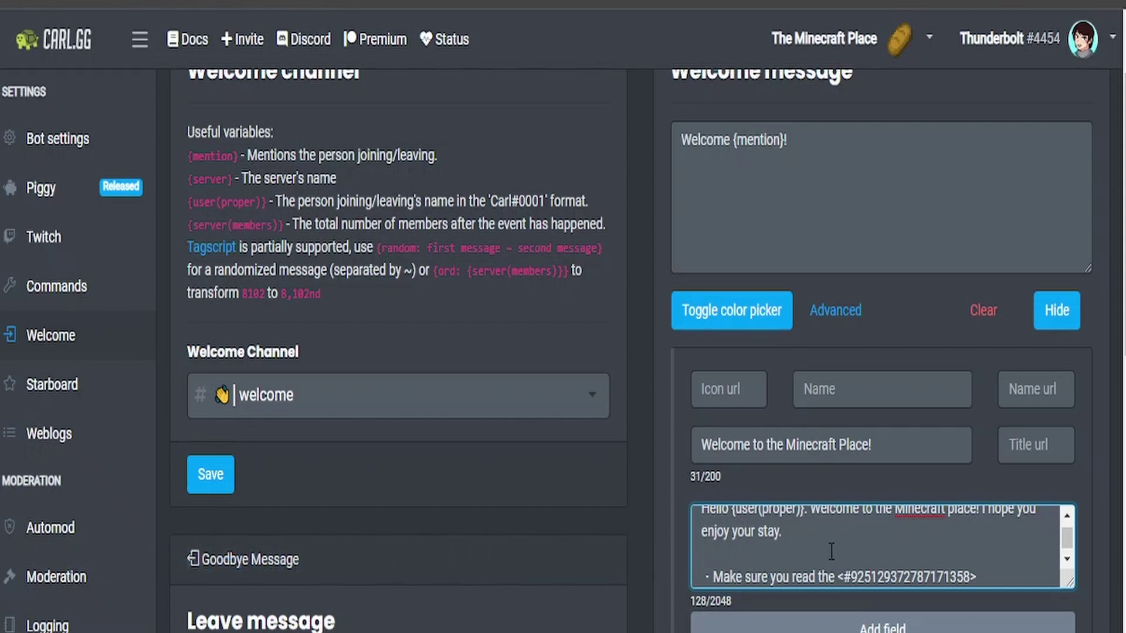
pyautogui.hotkey('ctrl', 'v')
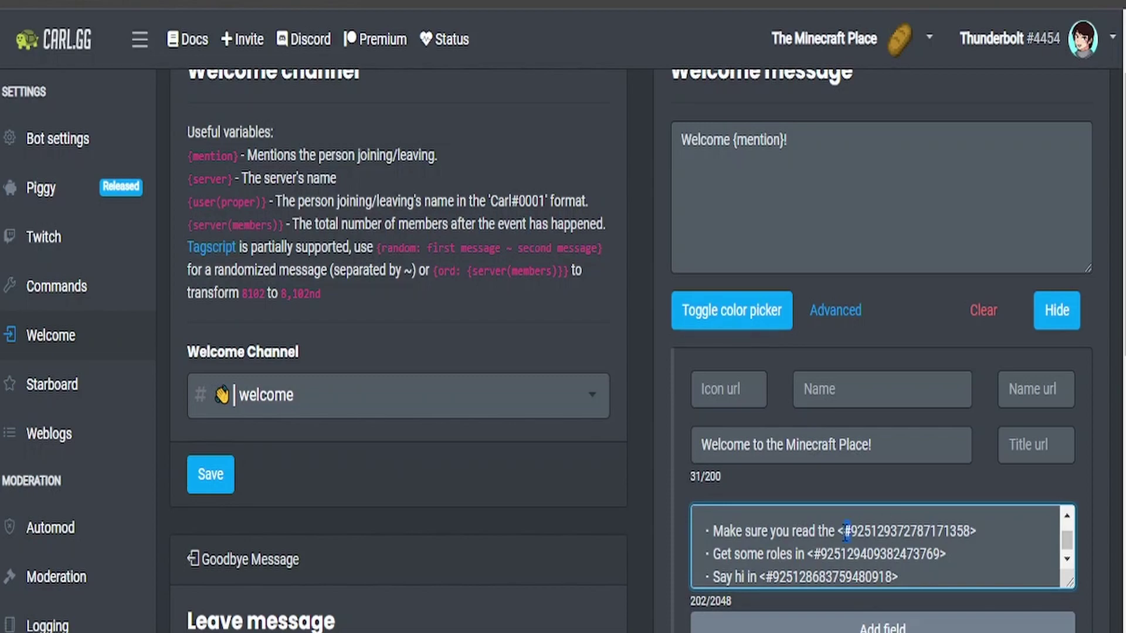
pyautogui.click(930, 576)
pyautogui.scroll(2, 931, 575)
pyautogui.scroll(-3, 931, 576)
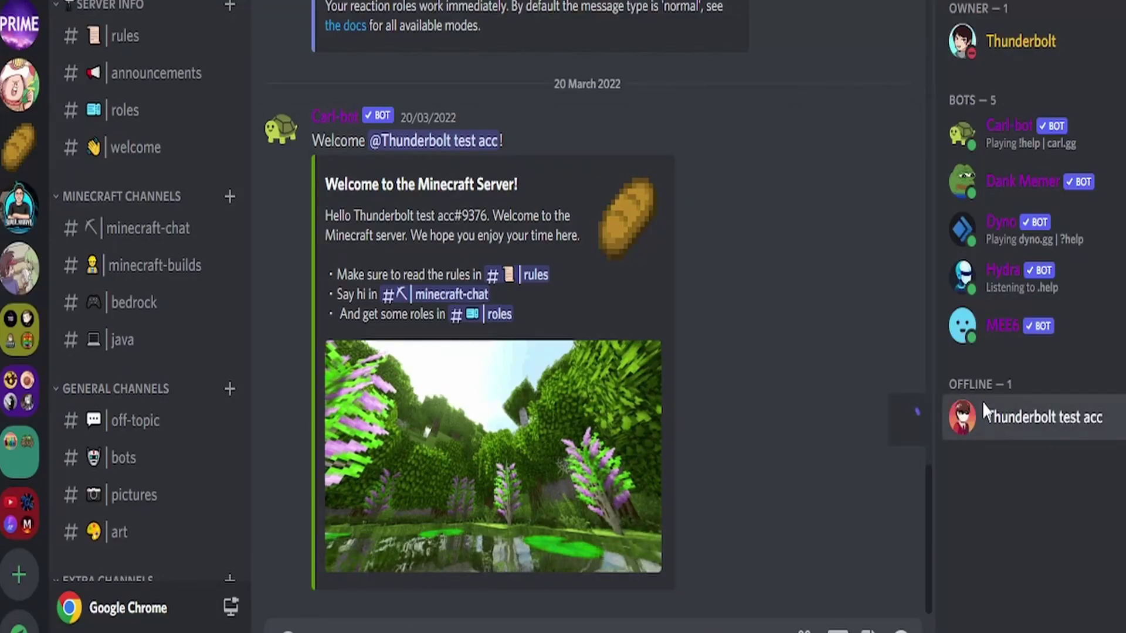
# View the test account's profile card in Discord, then close it
pyautogui.click(980, 414)
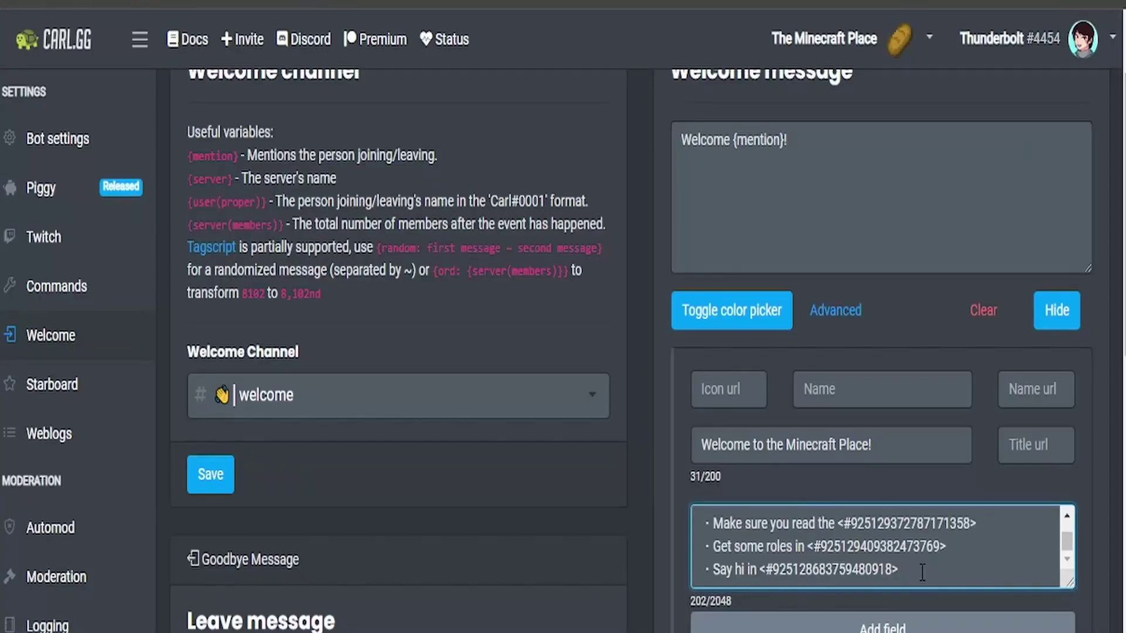
pyautogui.scroll(-2, 563, 352)
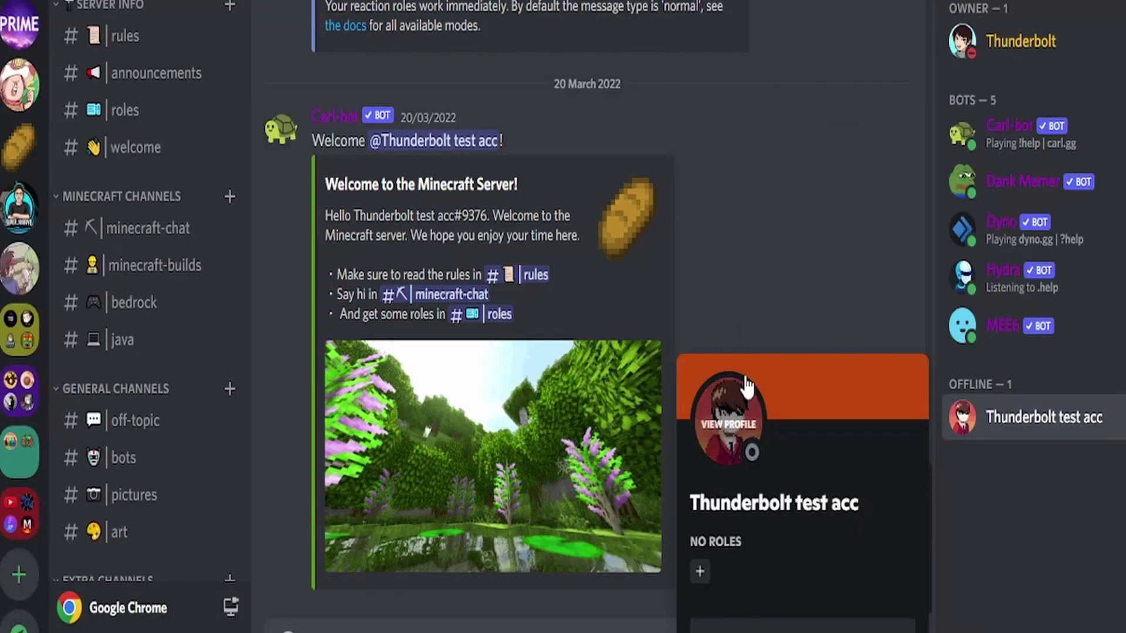
pyautogui.click(634, 357)
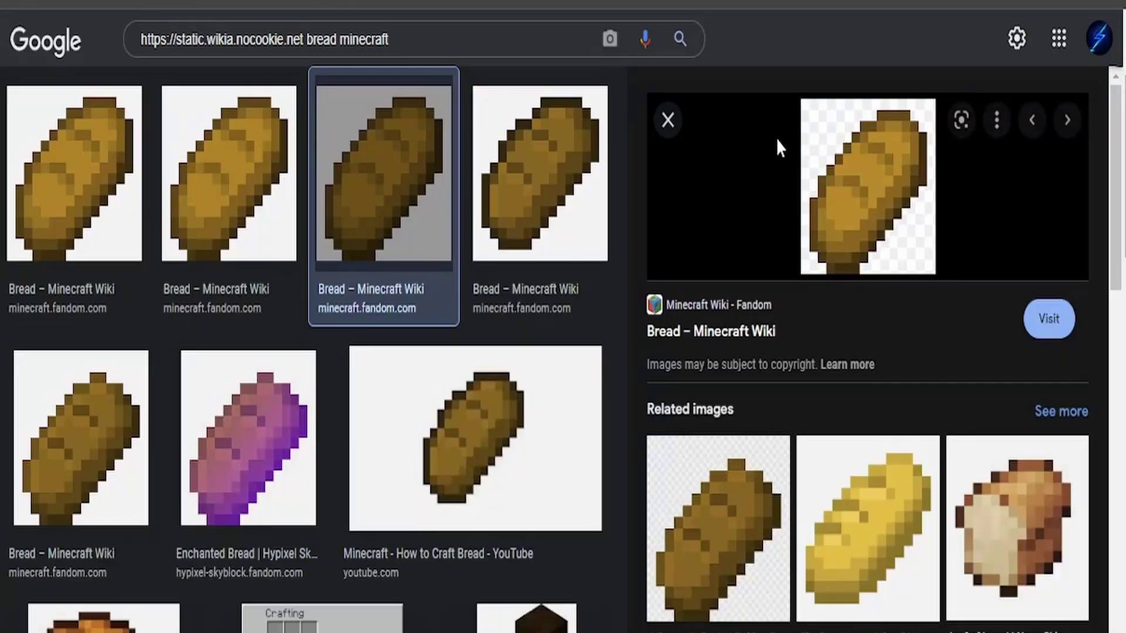
# Copy the Minecraft bread image's address from Google Images and paste it as the embed thumbnail URL
pyautogui.rightClick(803, 167)
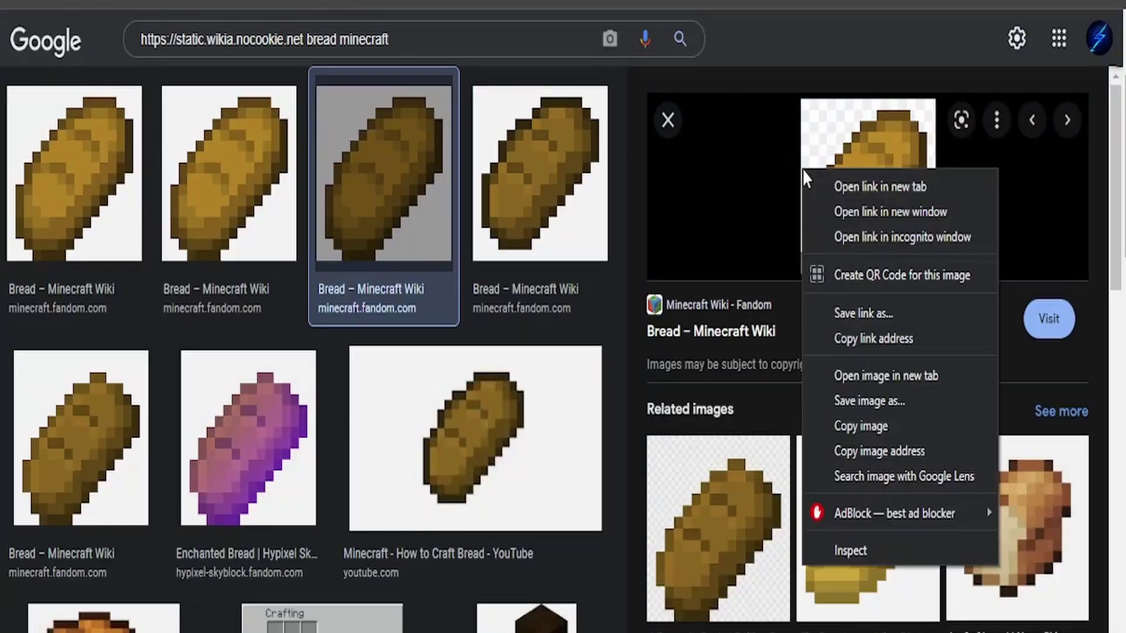
pyautogui.click(905, 455)
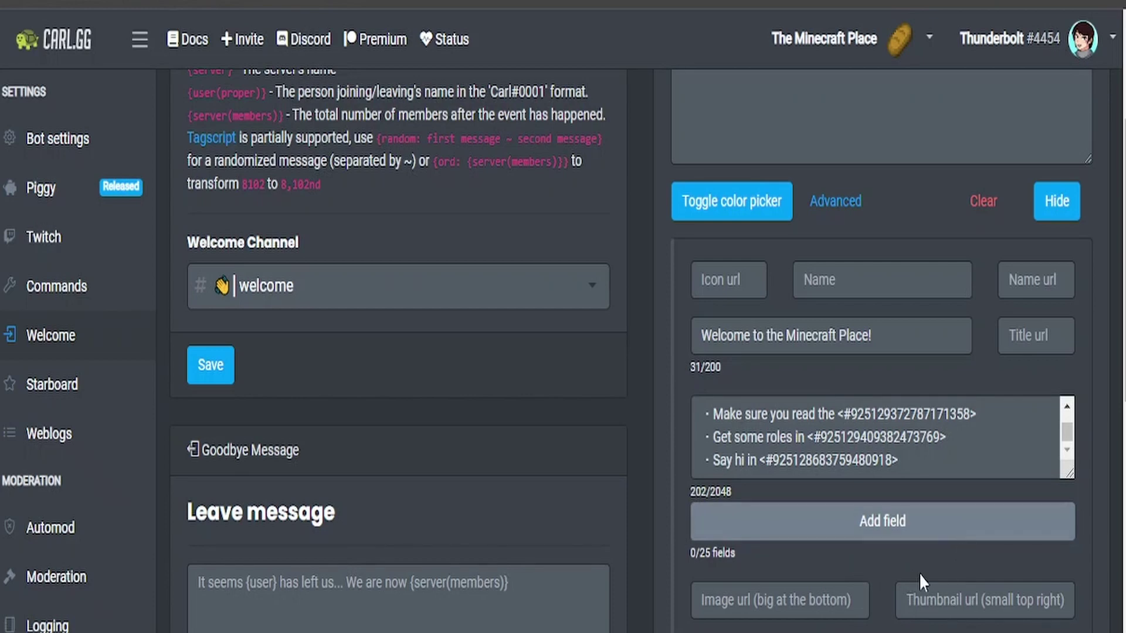
pyautogui.click(985, 598)
pyautogui.hotkey('ctrl', 'v')
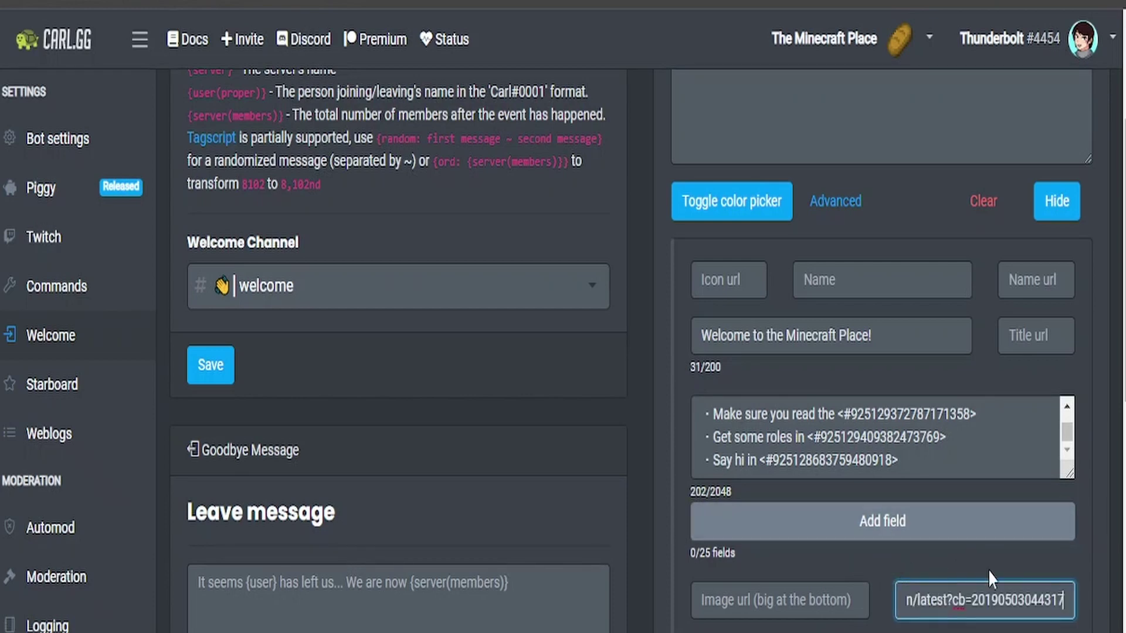
pyautogui.click(988, 569)
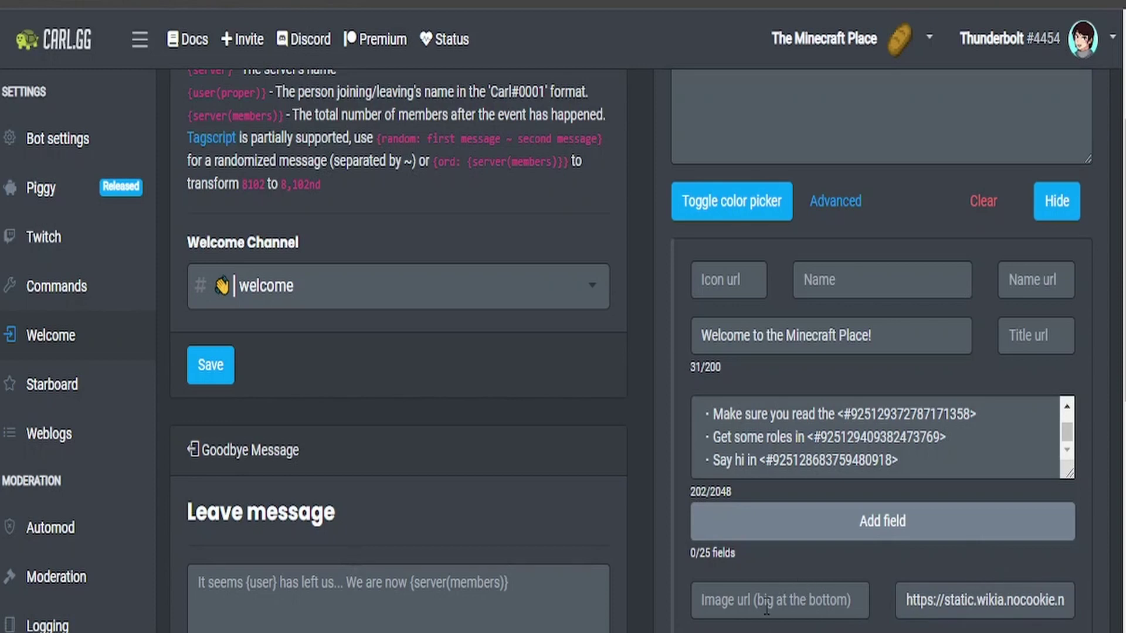
pyautogui.click(702, 604)
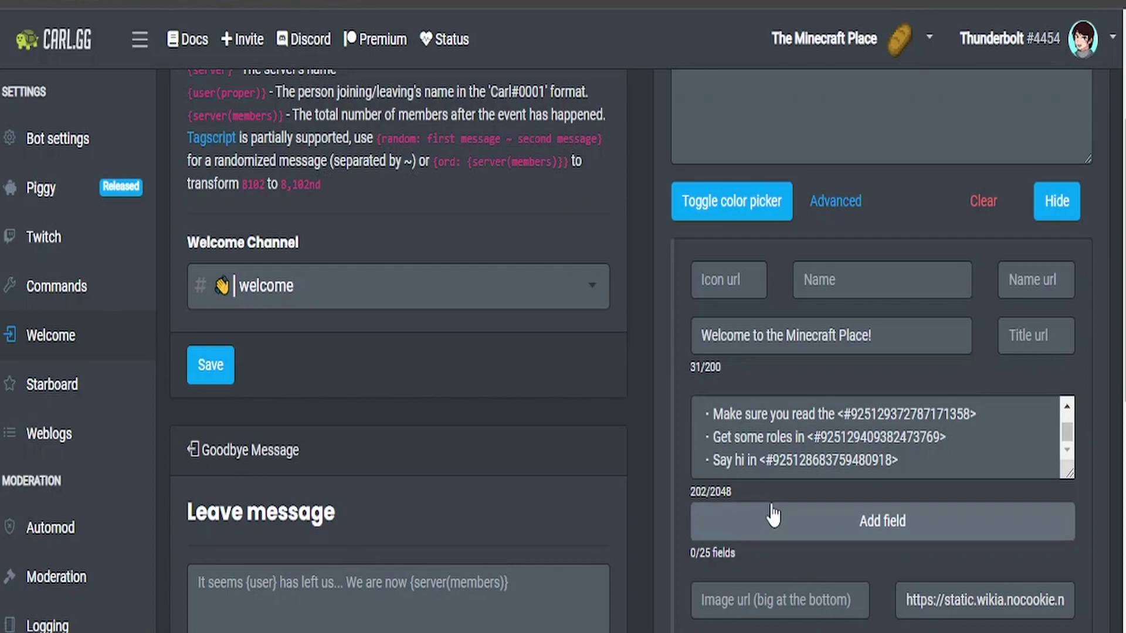
pyautogui.hotkey('ctrl', 'Tab')
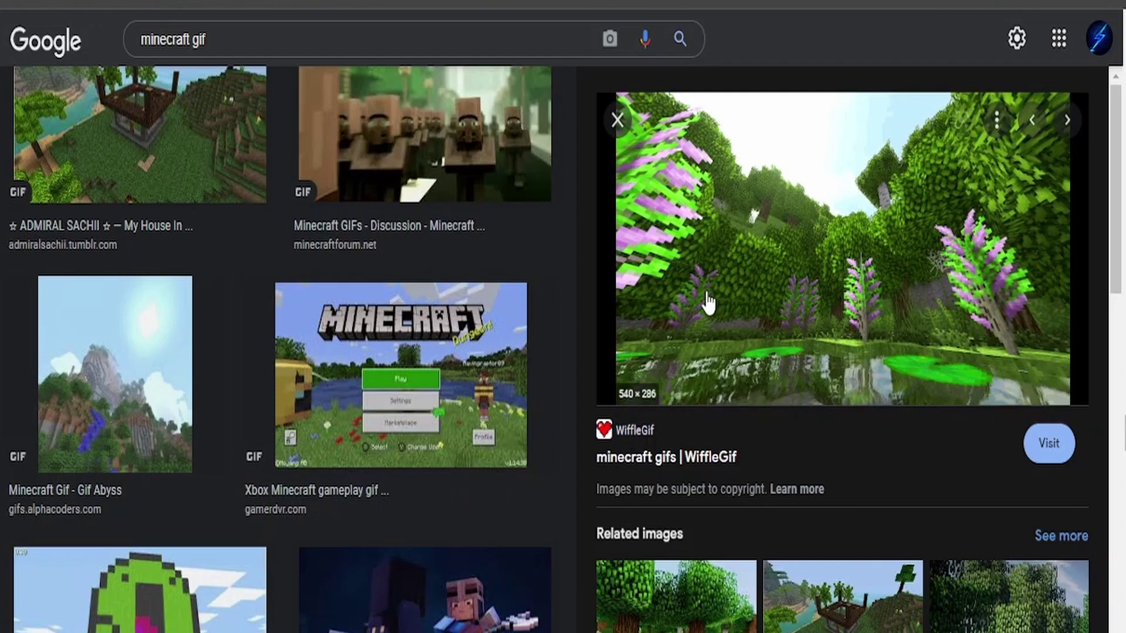
# Copy the Minecraft forest GIF's address and paste it into the embed's Image url field
pyautogui.scroll(-10, 771, 369)
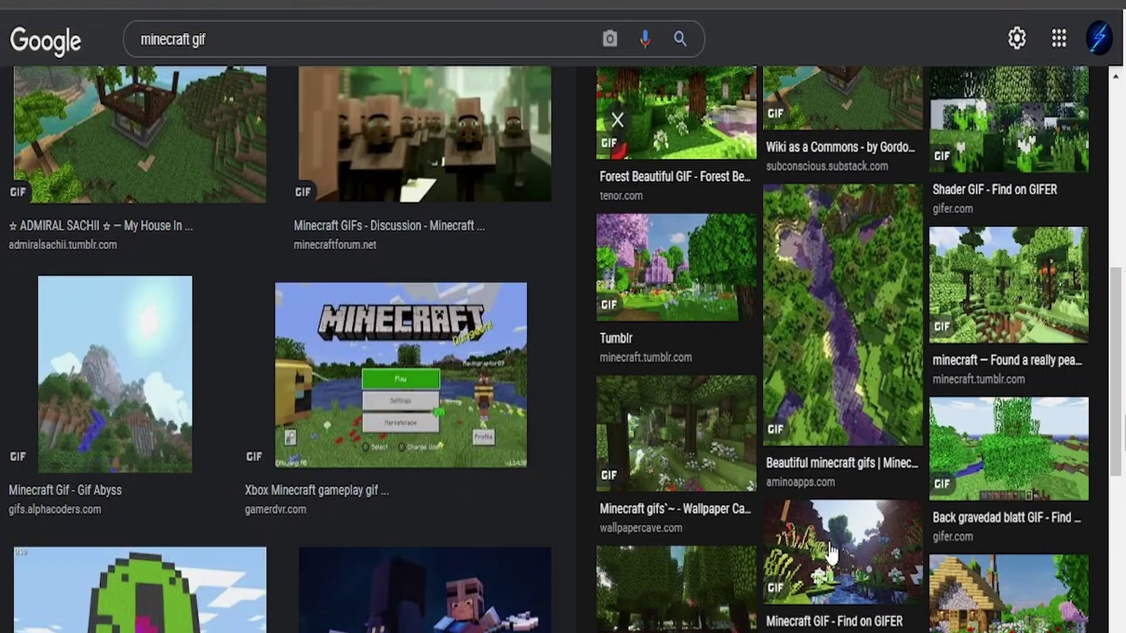
pyautogui.scroll(-5, 832, 528)
pyautogui.scroll(15, 821, 469)
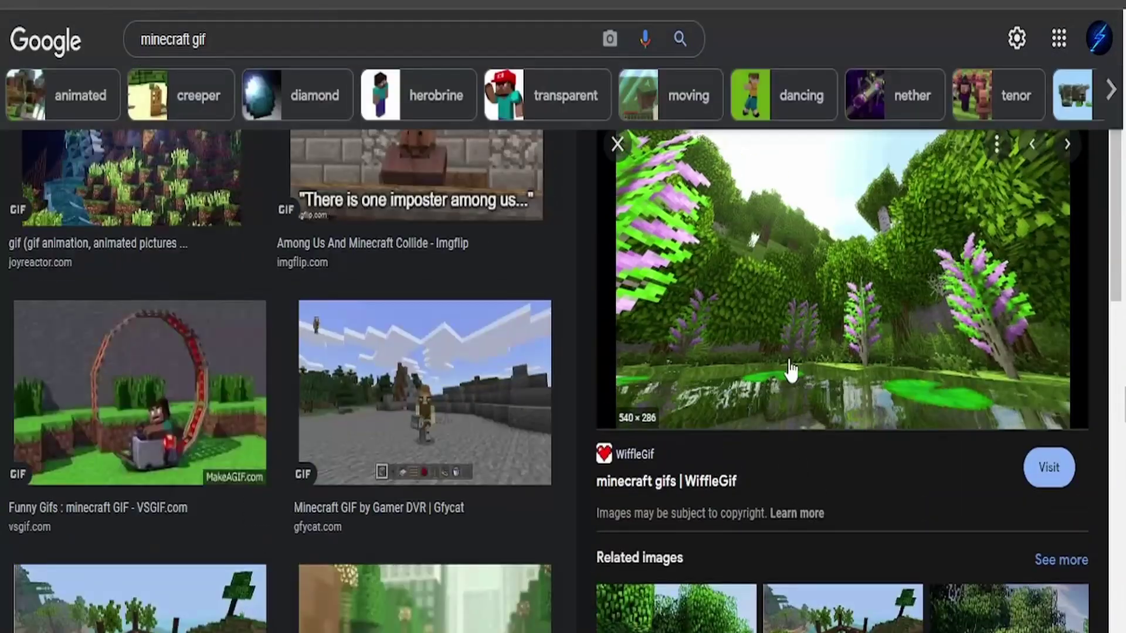
pyautogui.rightClick(787, 359)
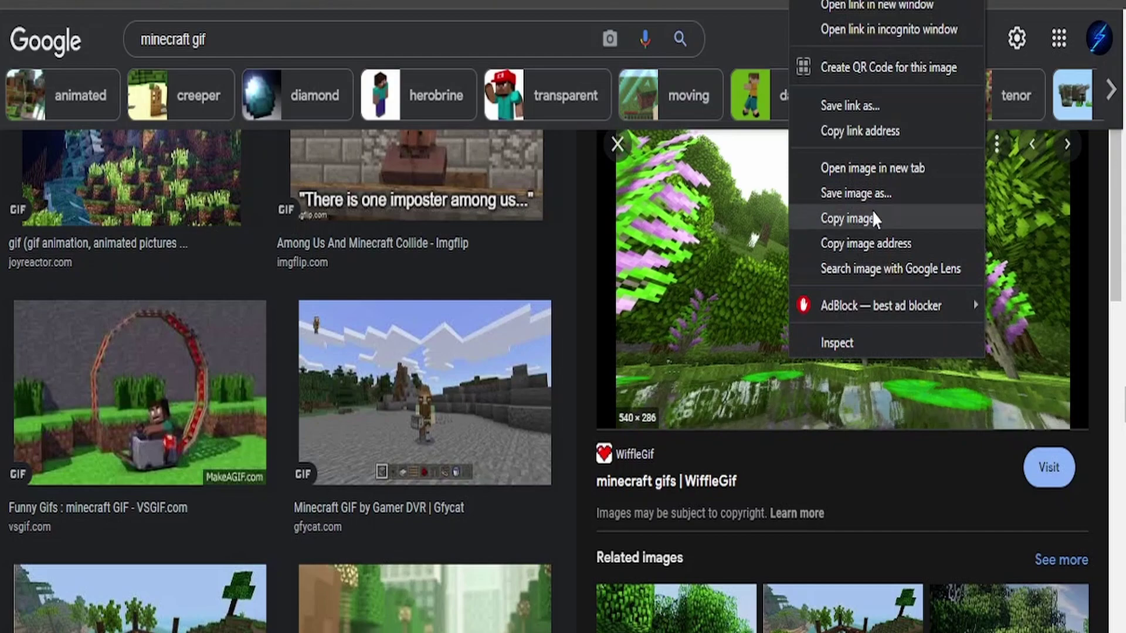
pyautogui.click(866, 244)
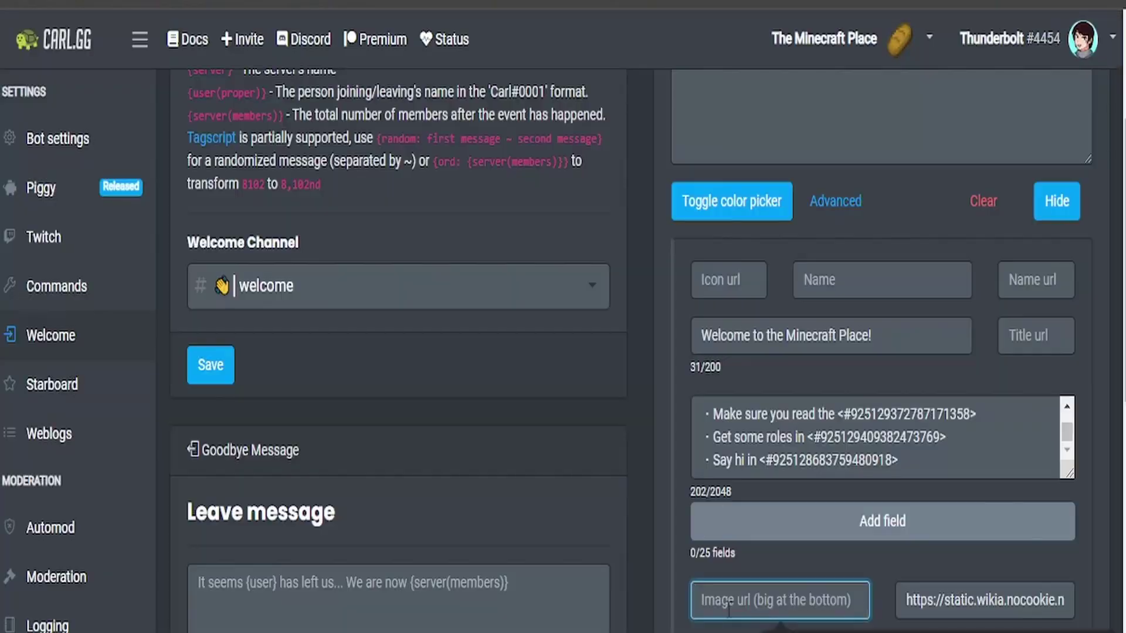
pyautogui.hotkey('ctrl', 'v')
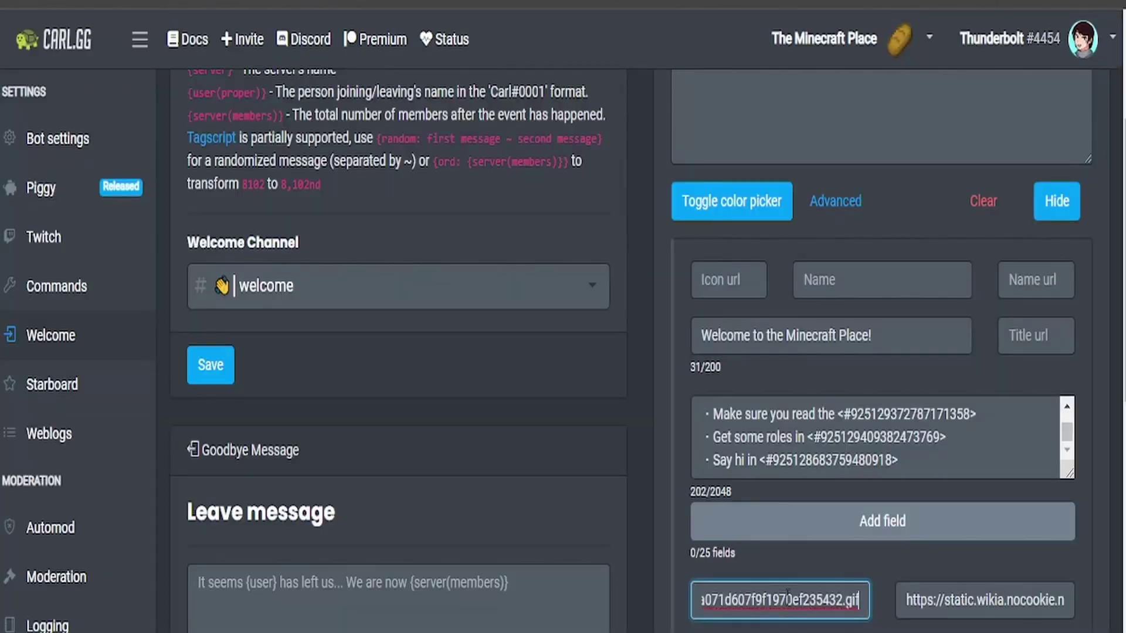
pyautogui.click(850, 576)
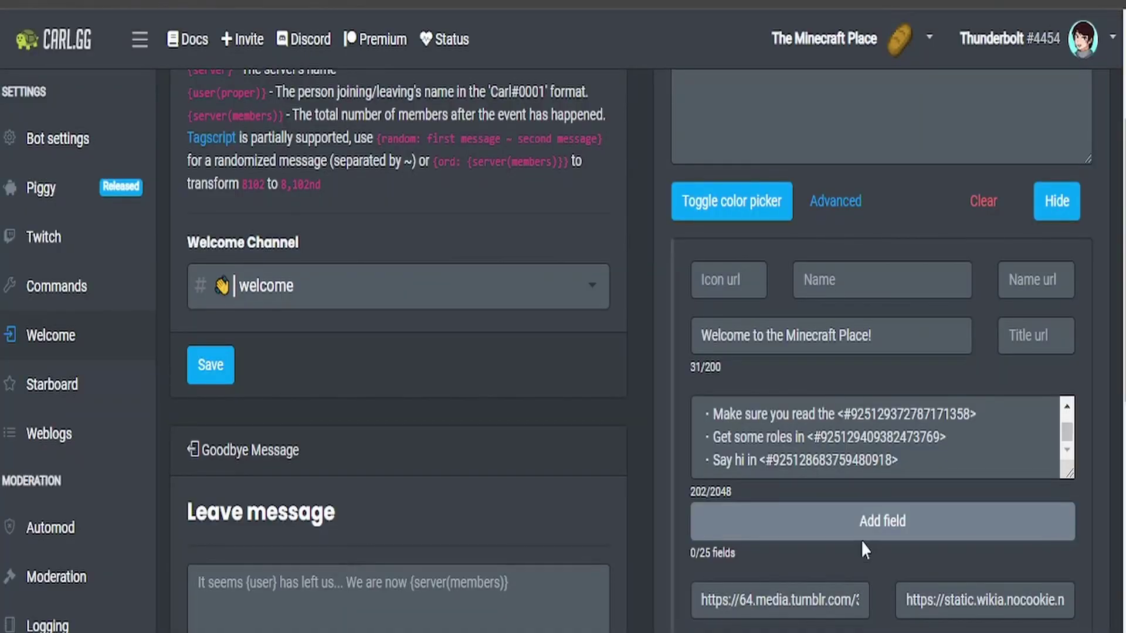
pyautogui.scroll(2, 861, 540)
pyautogui.scroll(2, 822, 560)
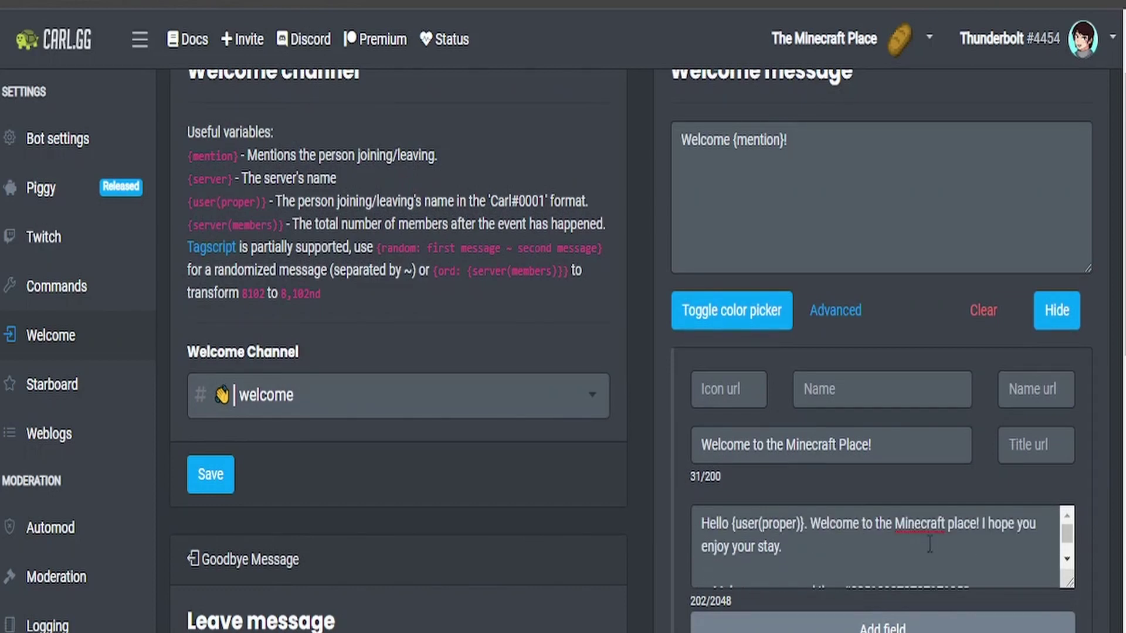
pyautogui.scroll(-2, 927, 540)
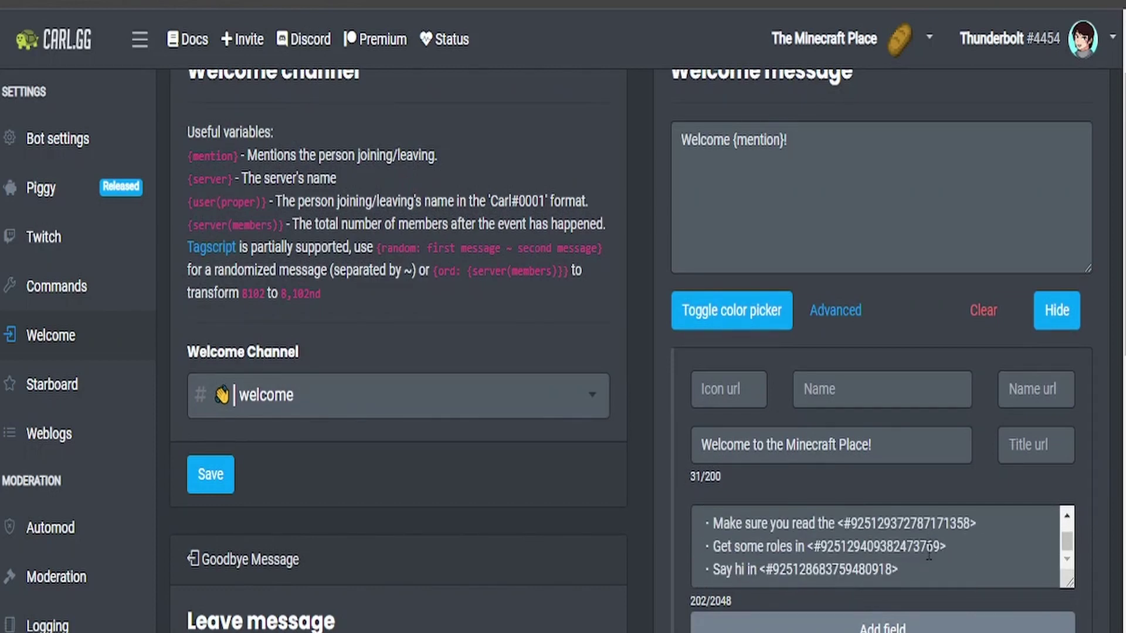
pyautogui.scroll(-7, 850, 528)
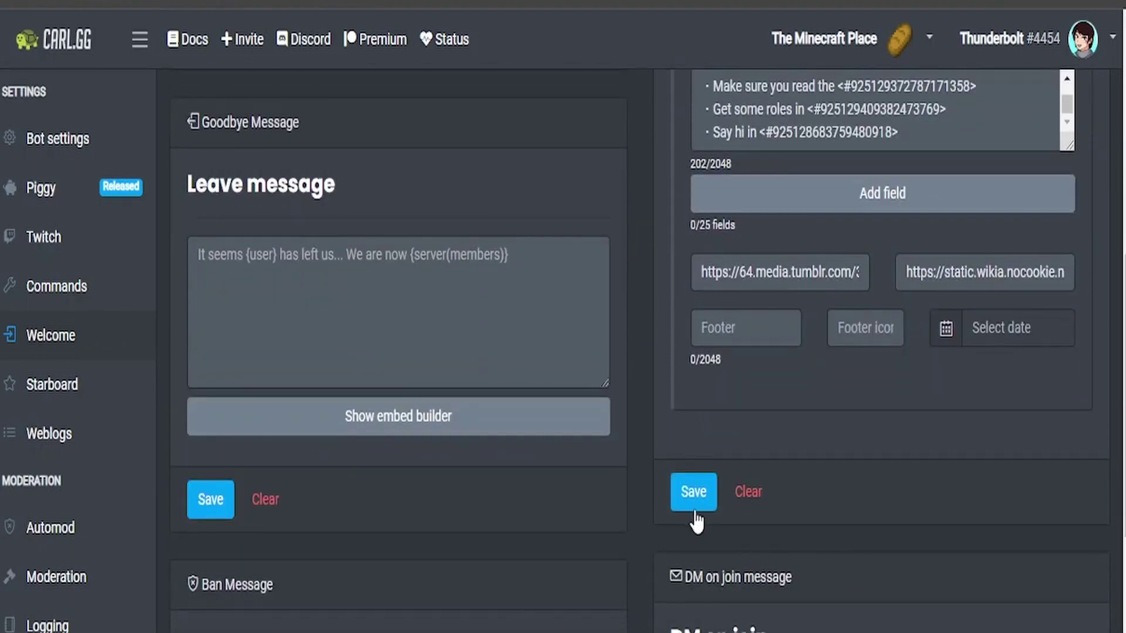
# Save the welcome embed and the #welcome channel setting until 'Setting applied' confirms both
pyautogui.click(694, 520)
pyautogui.scroll(5, 616, 472)
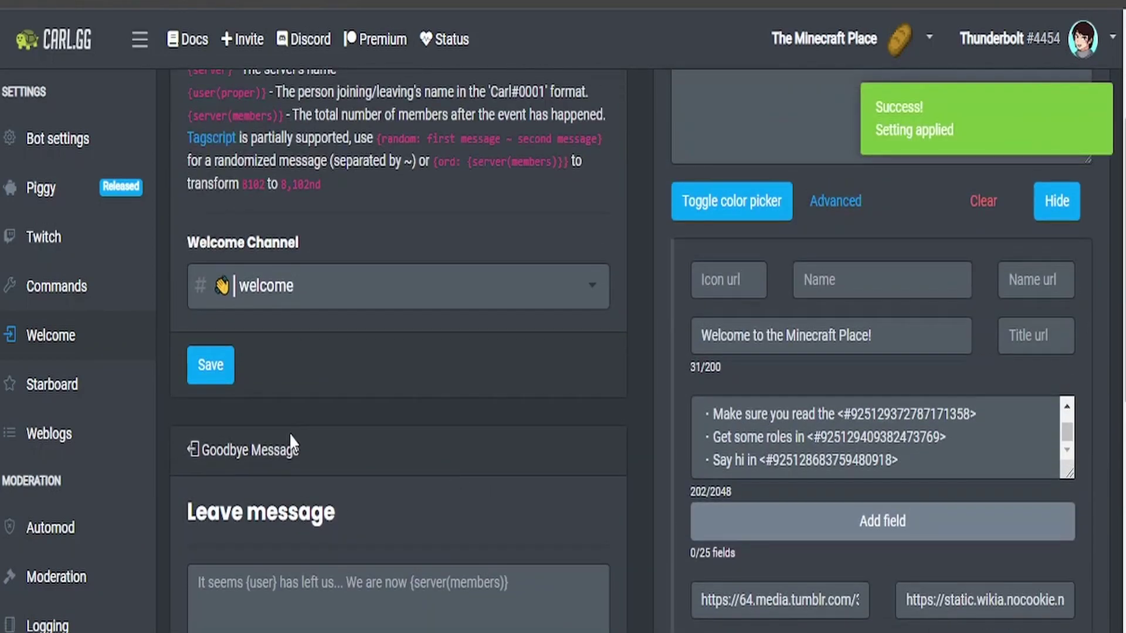
pyautogui.click(227, 380)
pyautogui.scroll(-4, 874, 513)
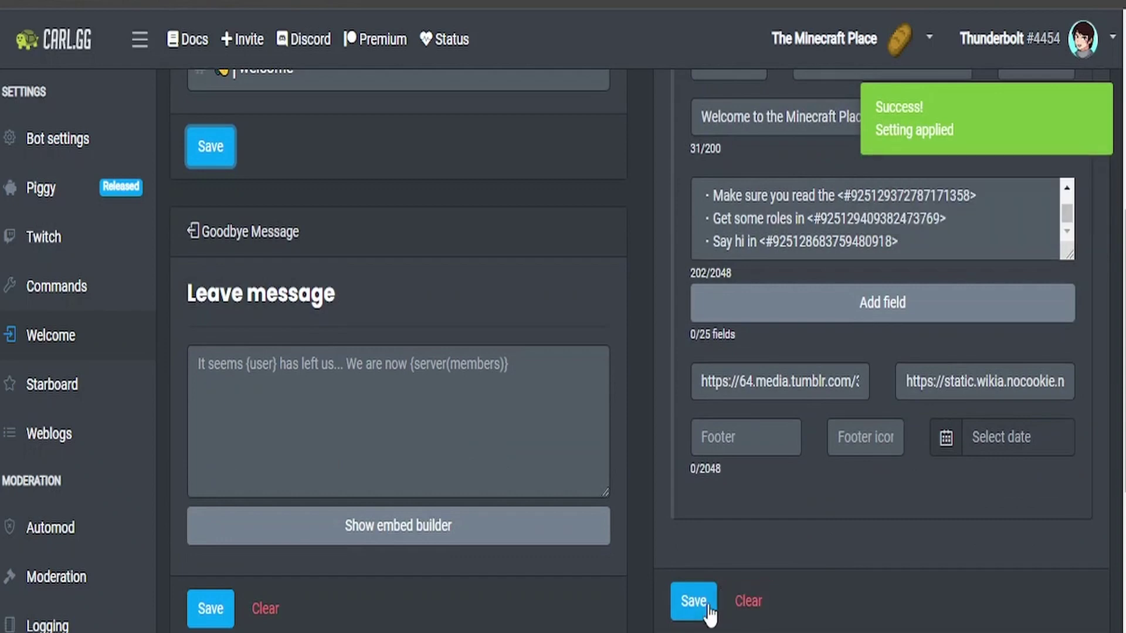
pyautogui.click(693, 601)
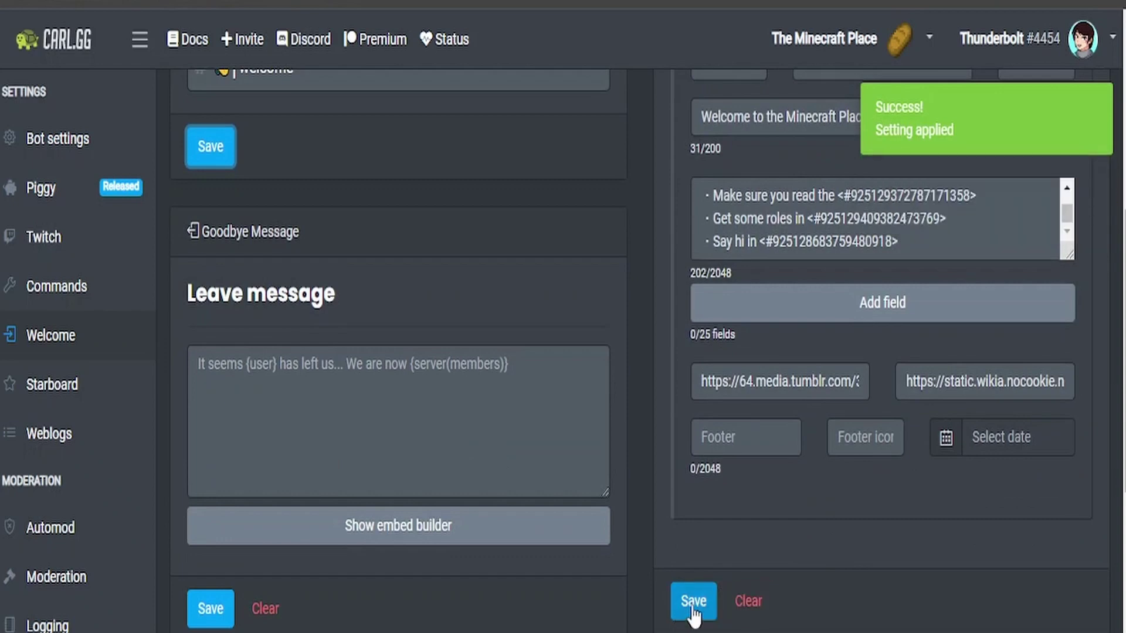
pyautogui.click(214, 163)
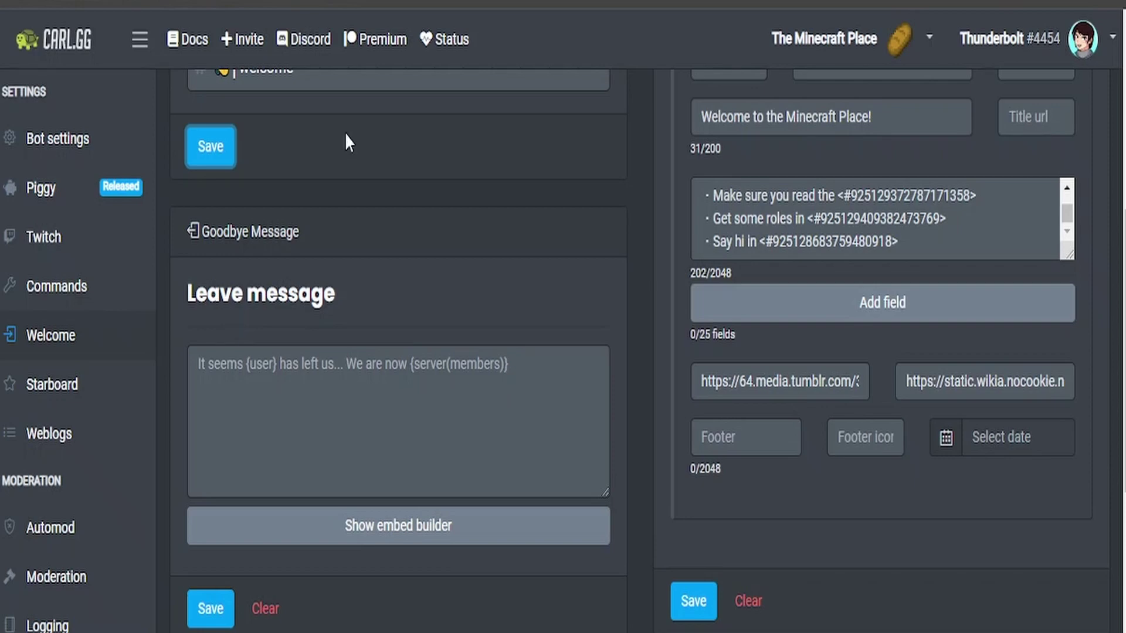
# Change the welcome embed's colour from blue to bright green
pyautogui.scroll(2, 553, 188)
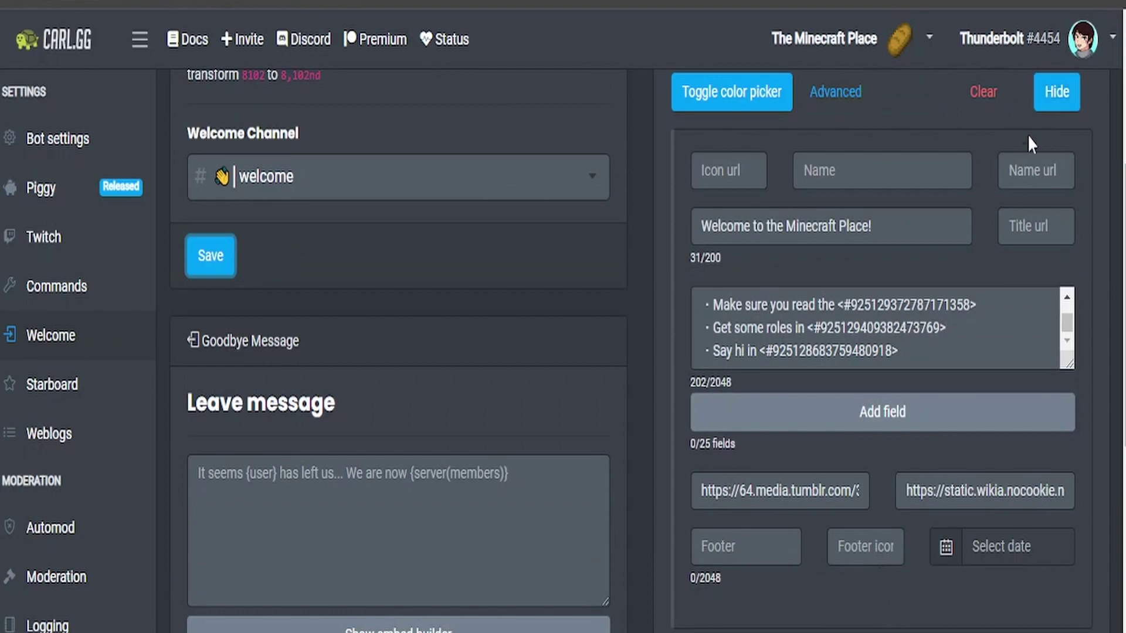
pyautogui.click(670, 147)
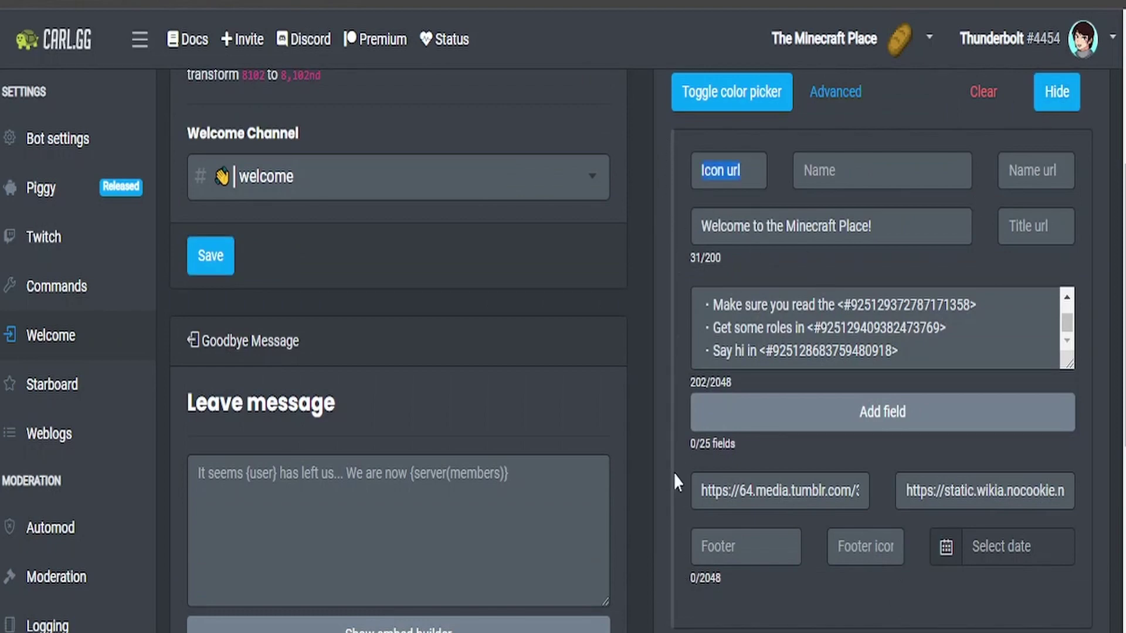
pyautogui.scroll(2, 717, 319)
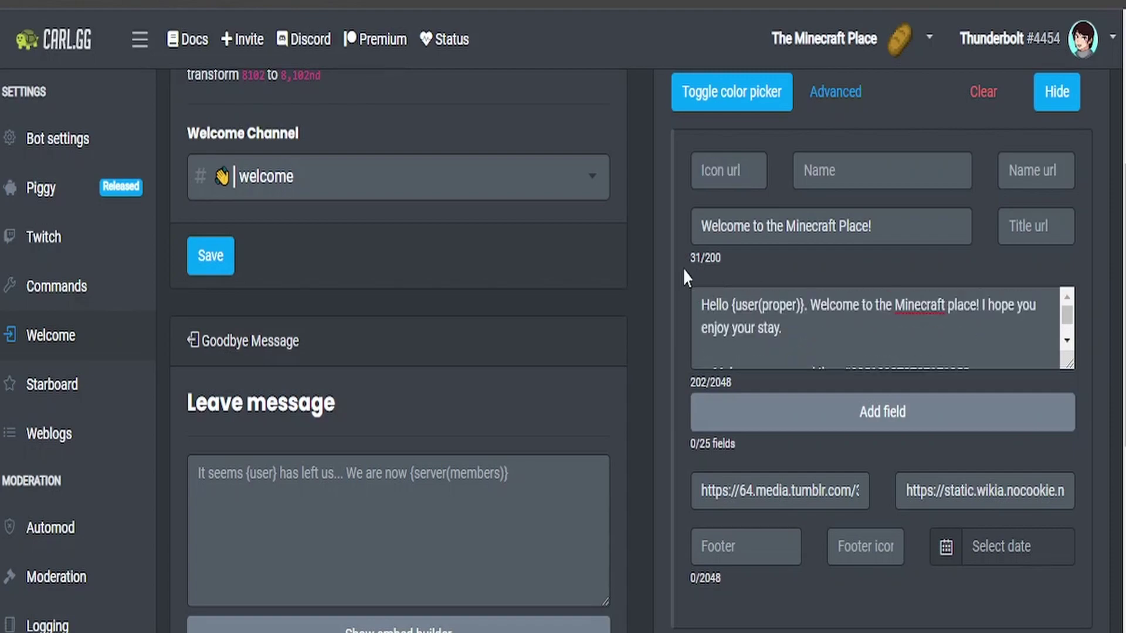
pyautogui.scroll(3, 683, 276)
pyautogui.click(745, 328)
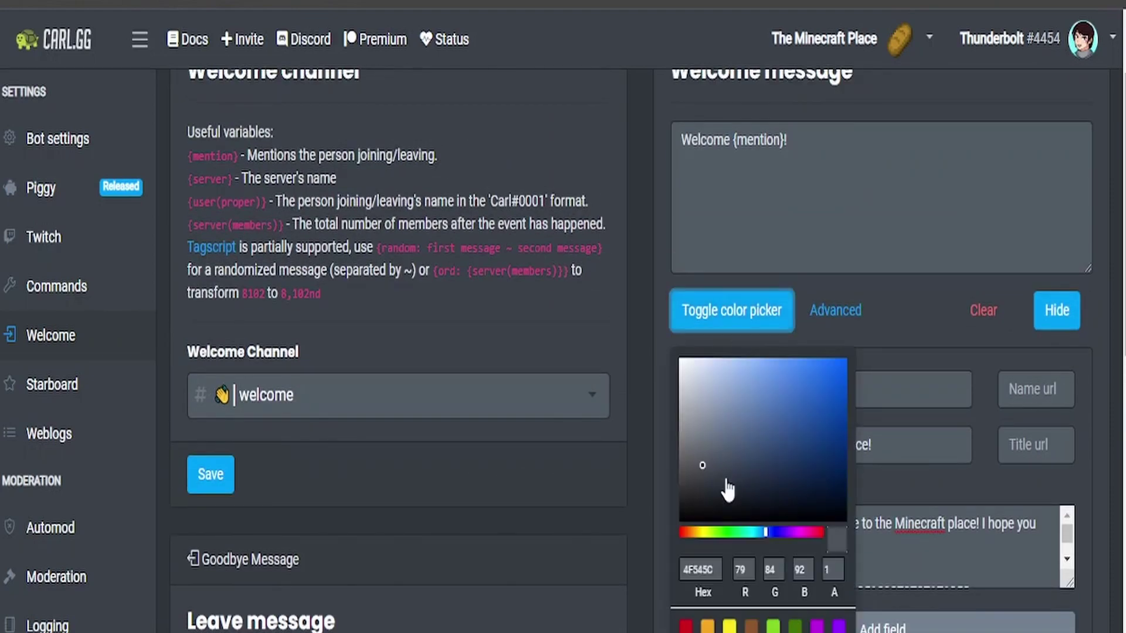
pyautogui.moveTo(756, 539); pyautogui.dragTo(725, 538)
pyautogui.moveTo(760, 479); pyautogui.dragTo(884, 352)
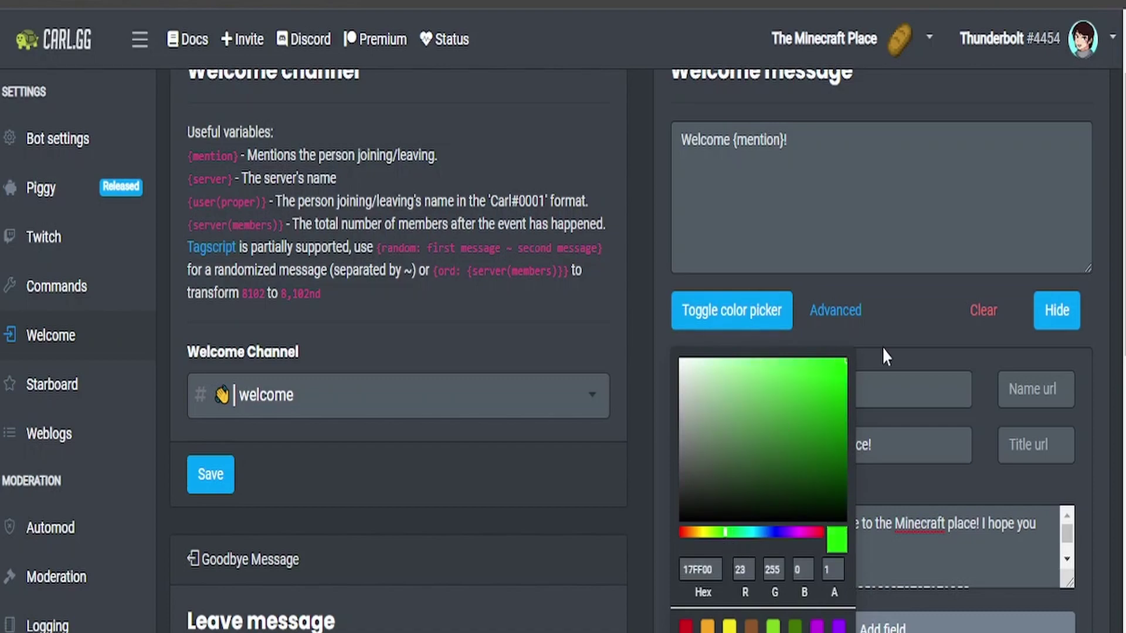
pyautogui.click(885, 352)
# Fine-tune the green shade of the embed and save the welcome message
pyautogui.scroll(-4, 714, 509)
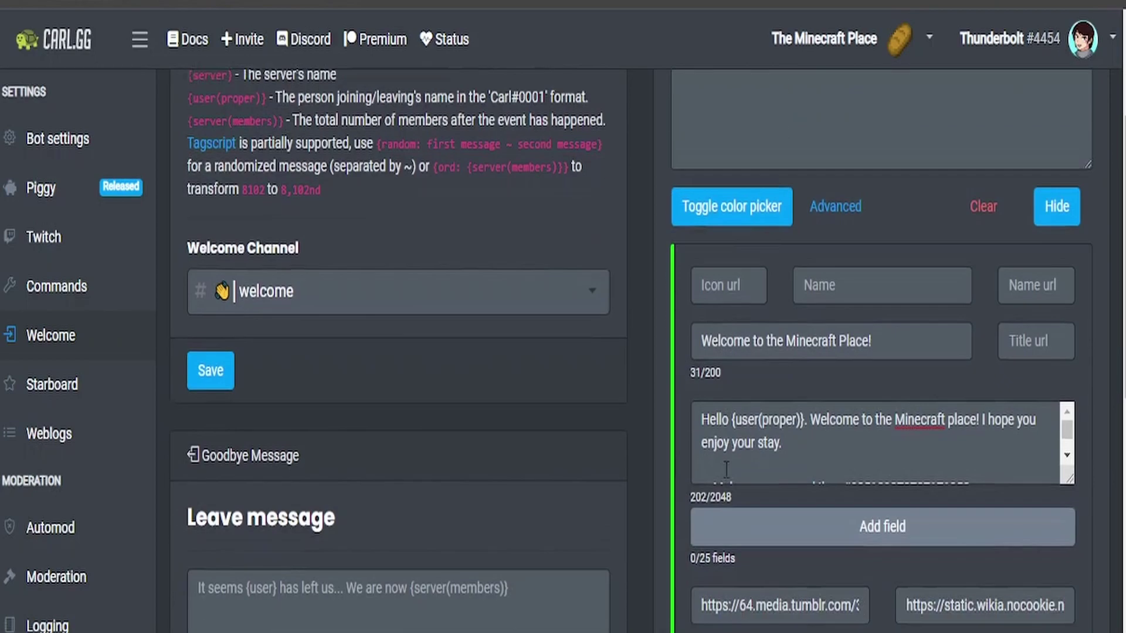
pyautogui.click(685, 92)
pyautogui.moveTo(723, 280)
pyautogui.mouseDown()
pyautogui.moveTo(822, 221)
pyautogui.moveTo(842, 184)
pyautogui.mouseUp()
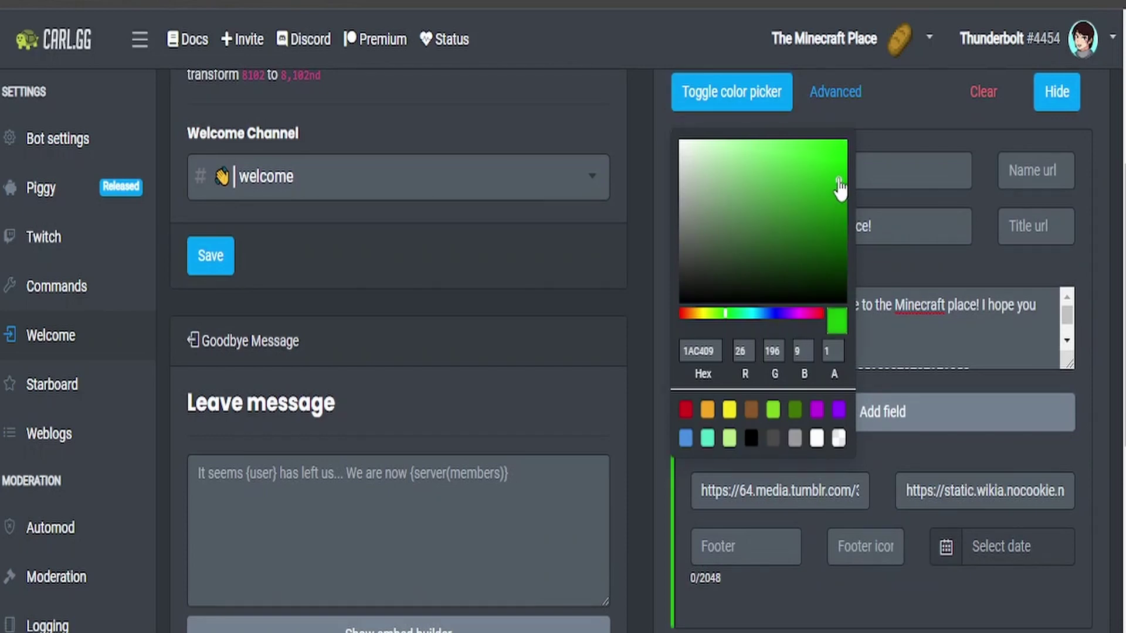
pyautogui.click(908, 121)
pyautogui.scroll(-10, 880, 423)
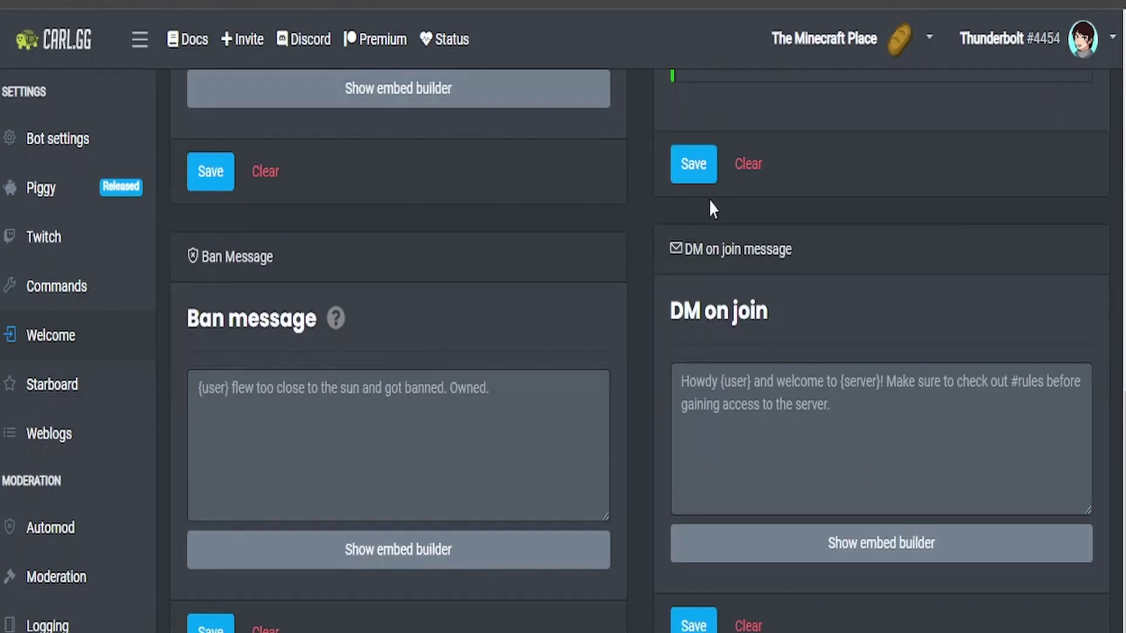
pyautogui.click(692, 166)
pyautogui.scroll(1, 773, 276)
pyautogui.scroll(12, 773, 276)
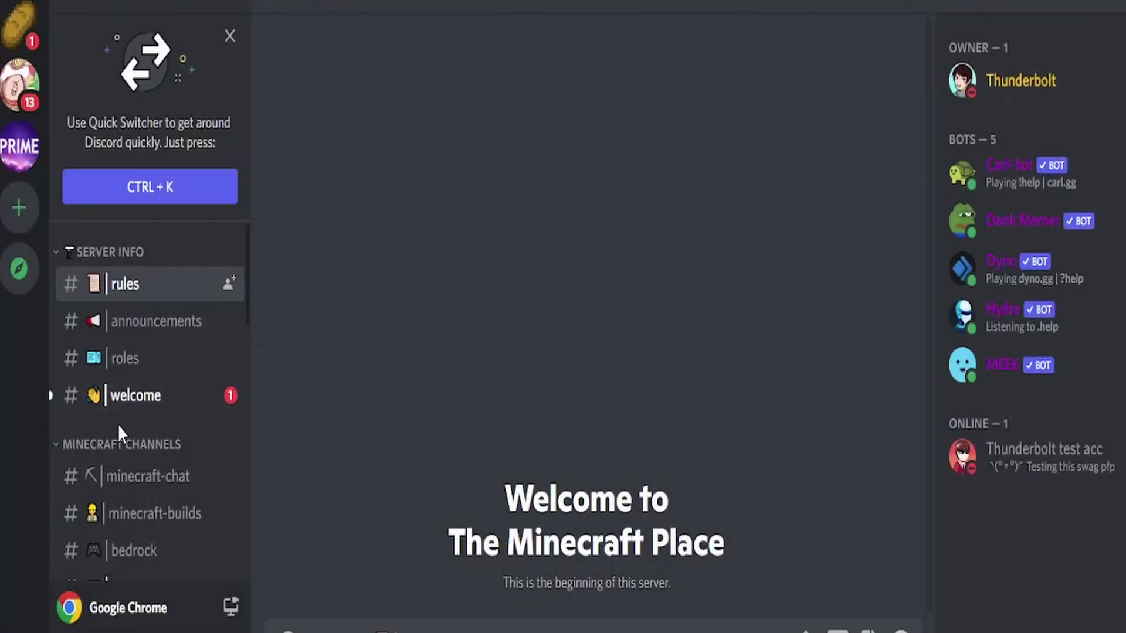
# Open #welcome to view Carl-bot's green embed with bread thumbnail, channel links and Minecraft GIF
pyautogui.click(127, 399)
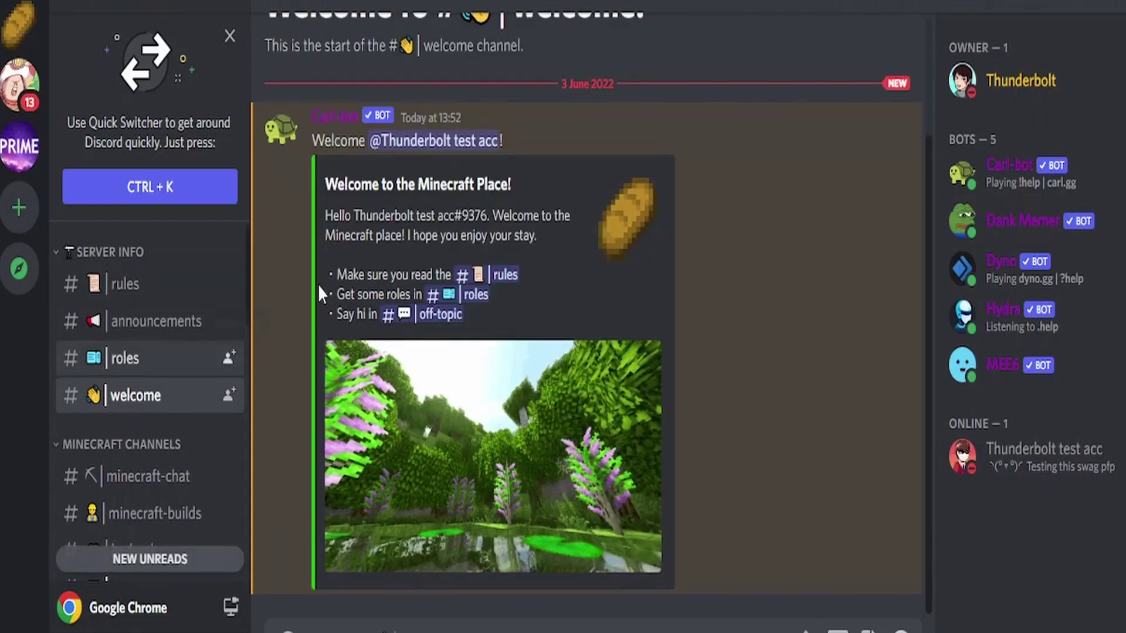